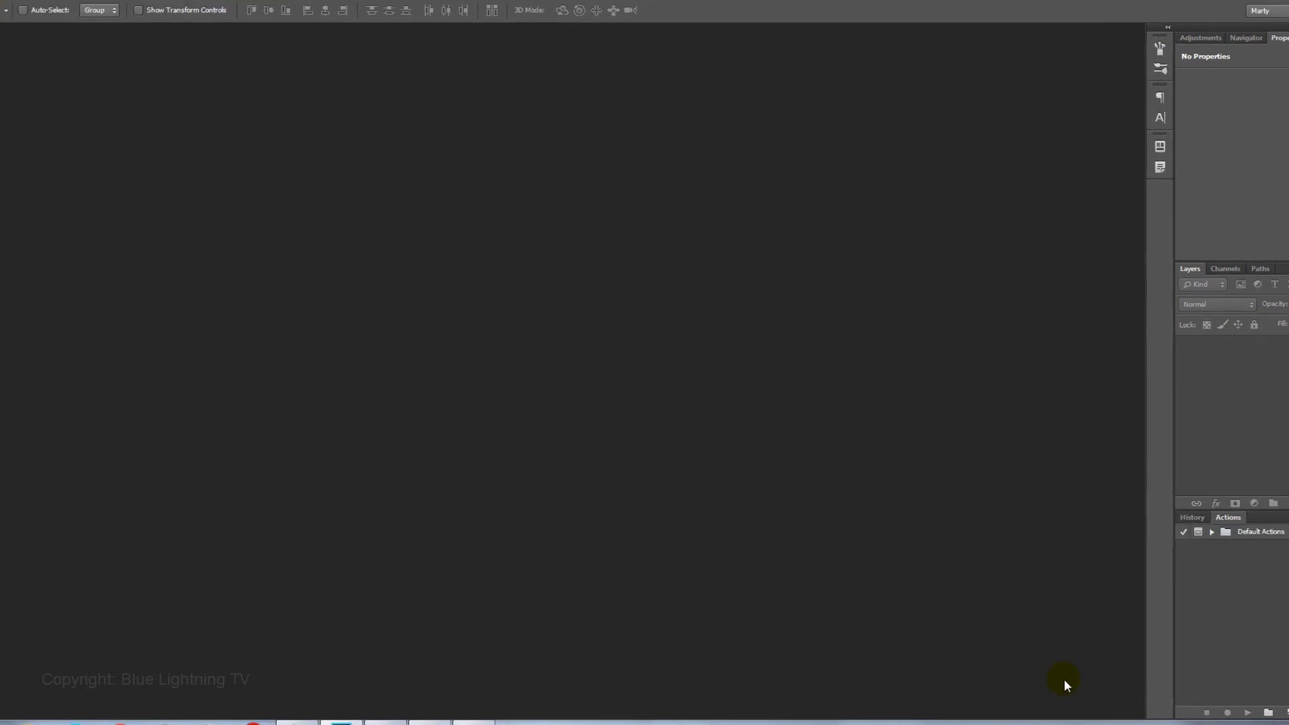
# Step: Create a white 1280×720 px document at 150 ppi and fit it to the window
pyautogui.hotkey('ctrl', 'n')
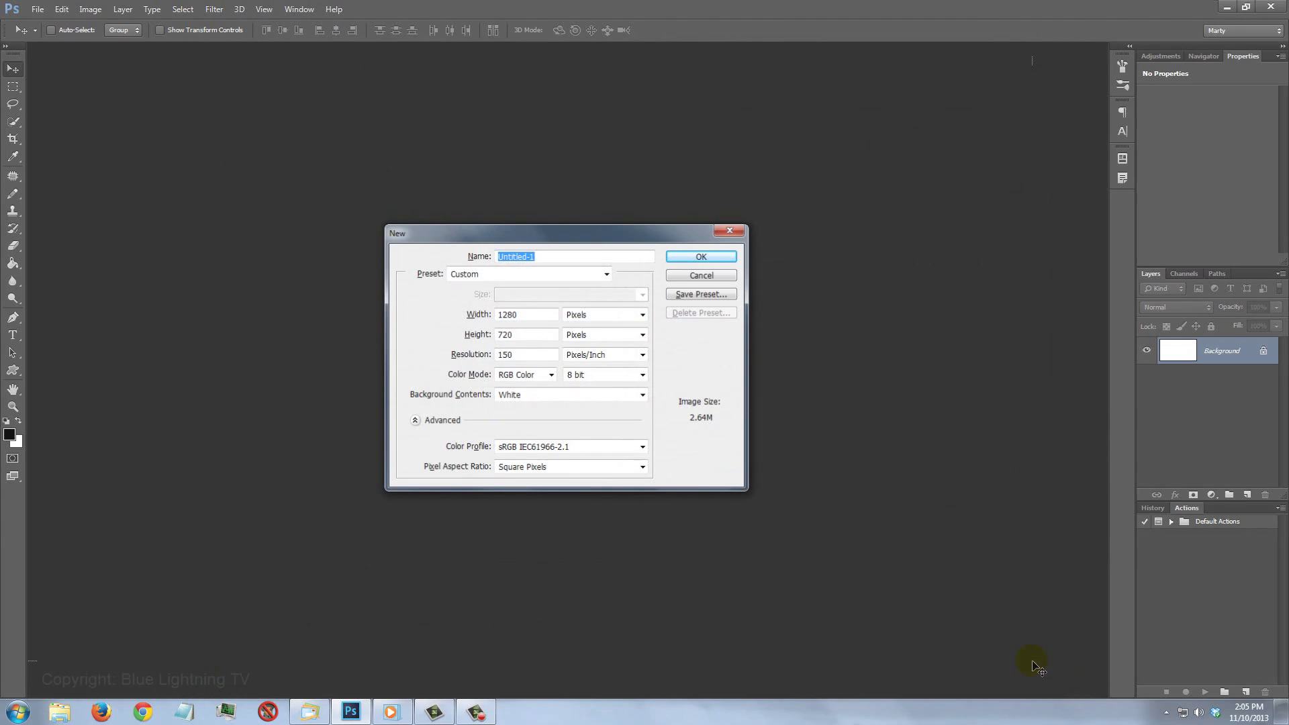
pyautogui.press('Return')
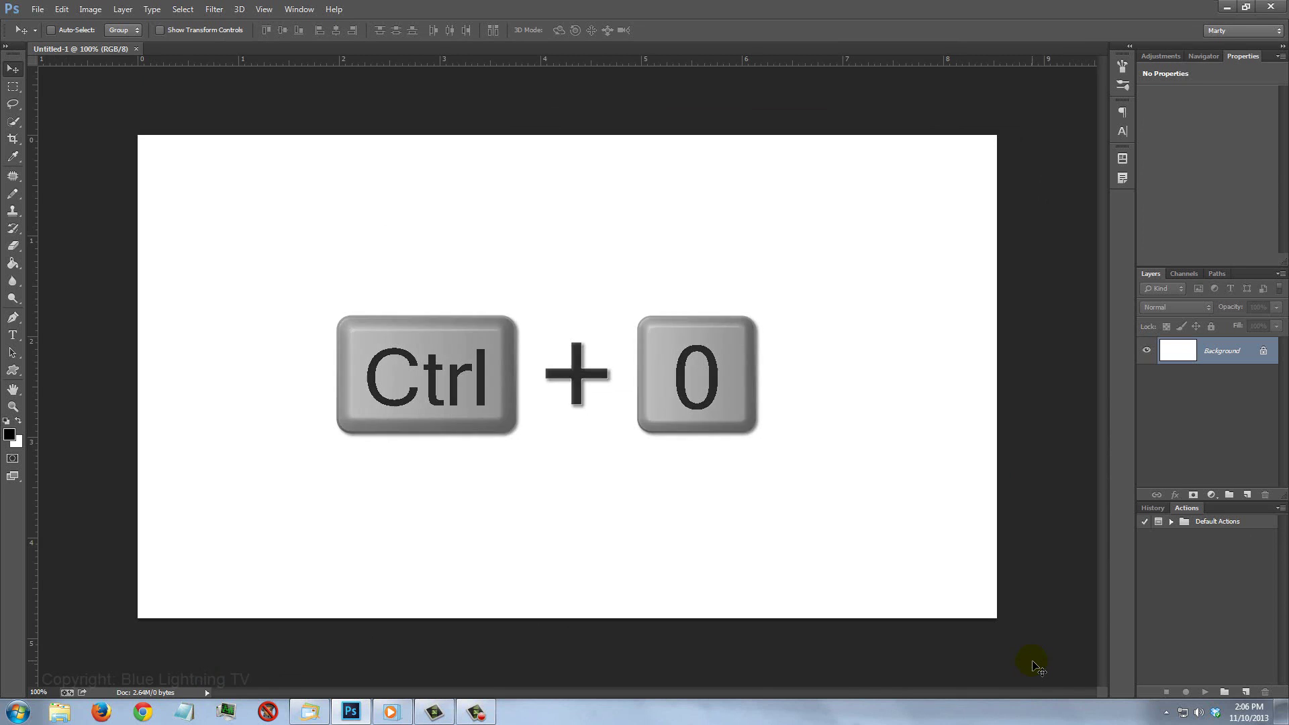
pyautogui.hotkey('ctrl', '0')
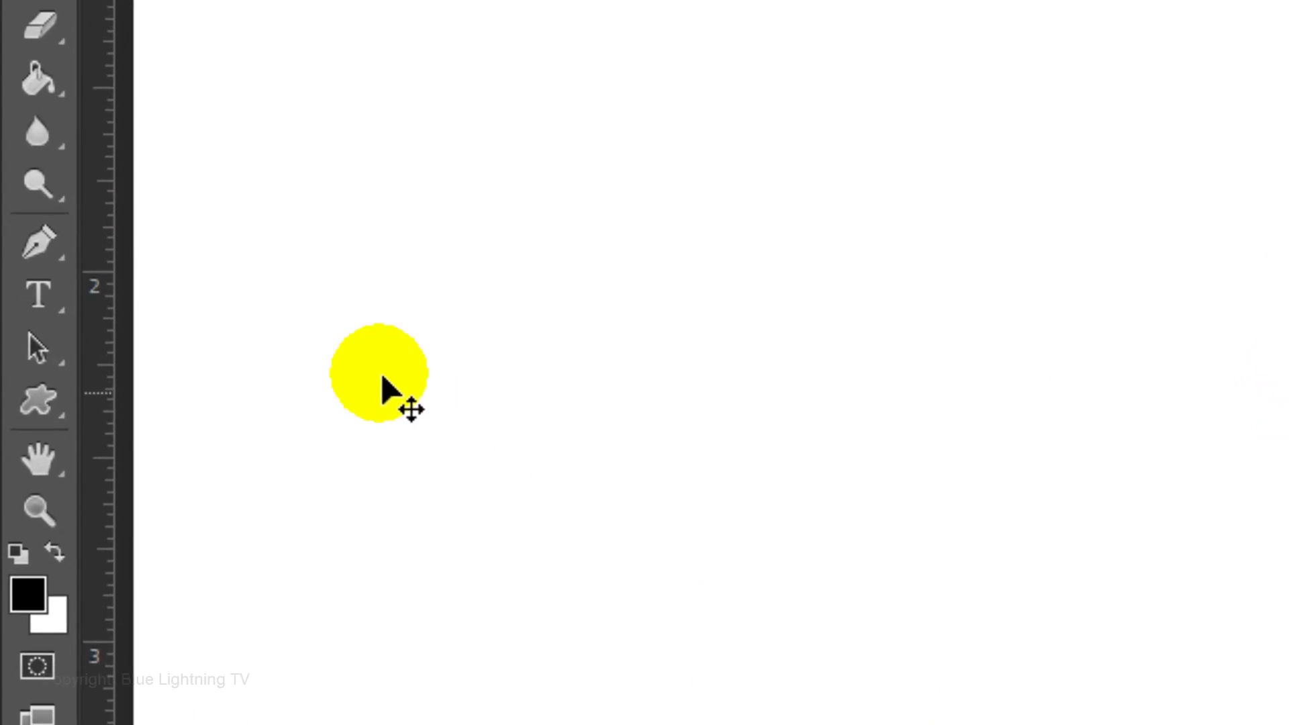
# Step: Select the Horizontal Type Tool with the False 3D font at 116 pt
pyautogui.click(15, 330)
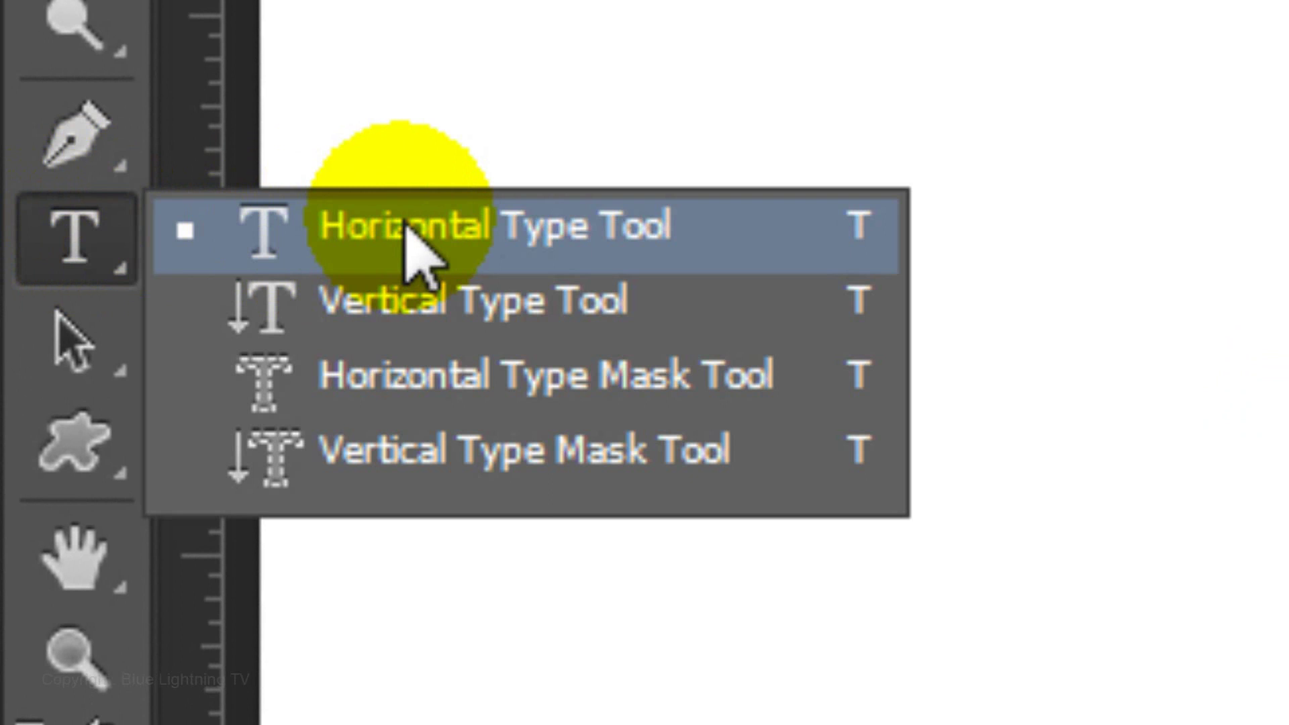
pyautogui.click(409, 245)
pyautogui.click(388, 83)
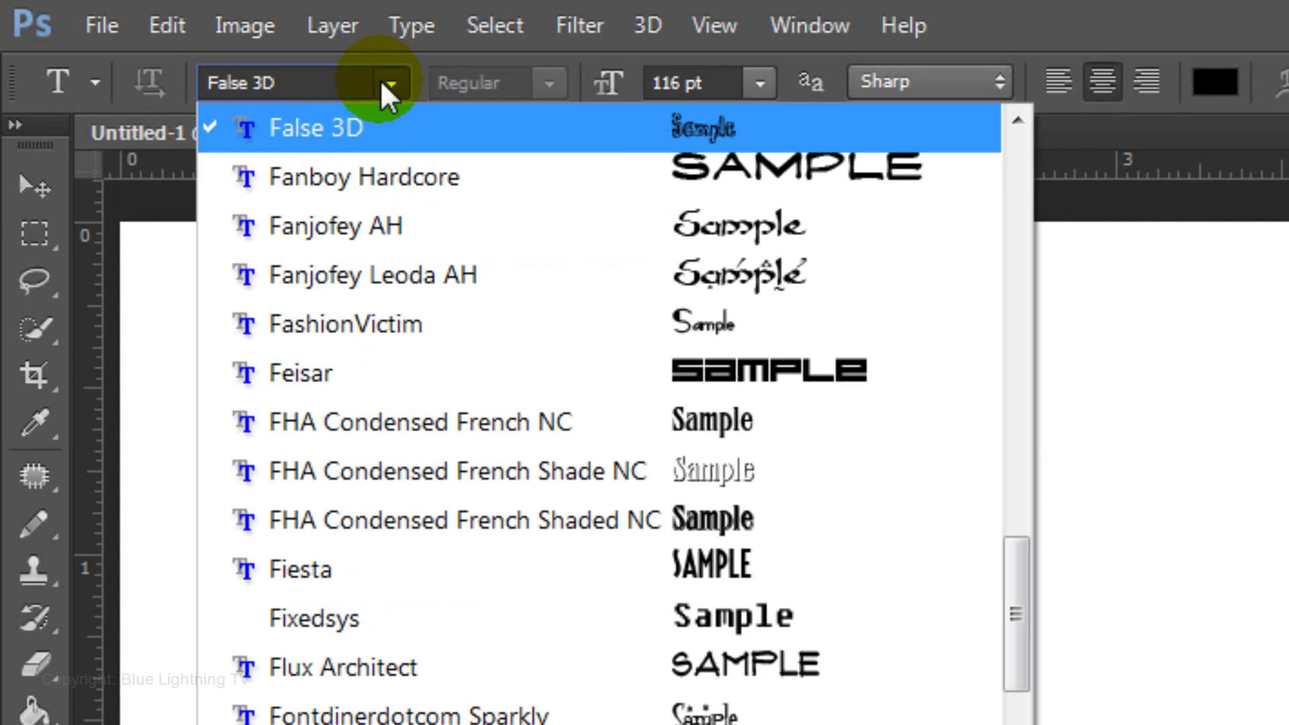
pyautogui.click(383, 83)
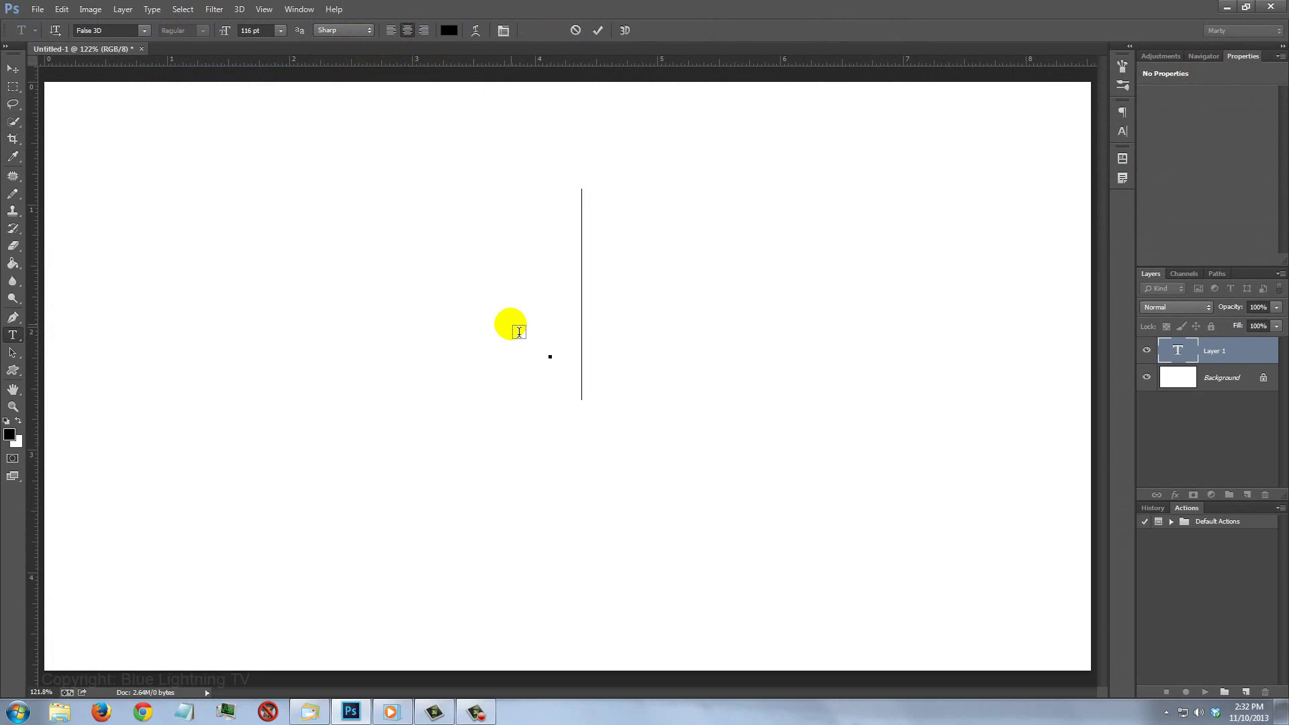
# Step: Type 'Congratulations,' and 'Matthew!' on two separate lines
pyautogui.write('Congratulations,')
pyautogui.press('Return')
pyautogui.write('Matthew!')
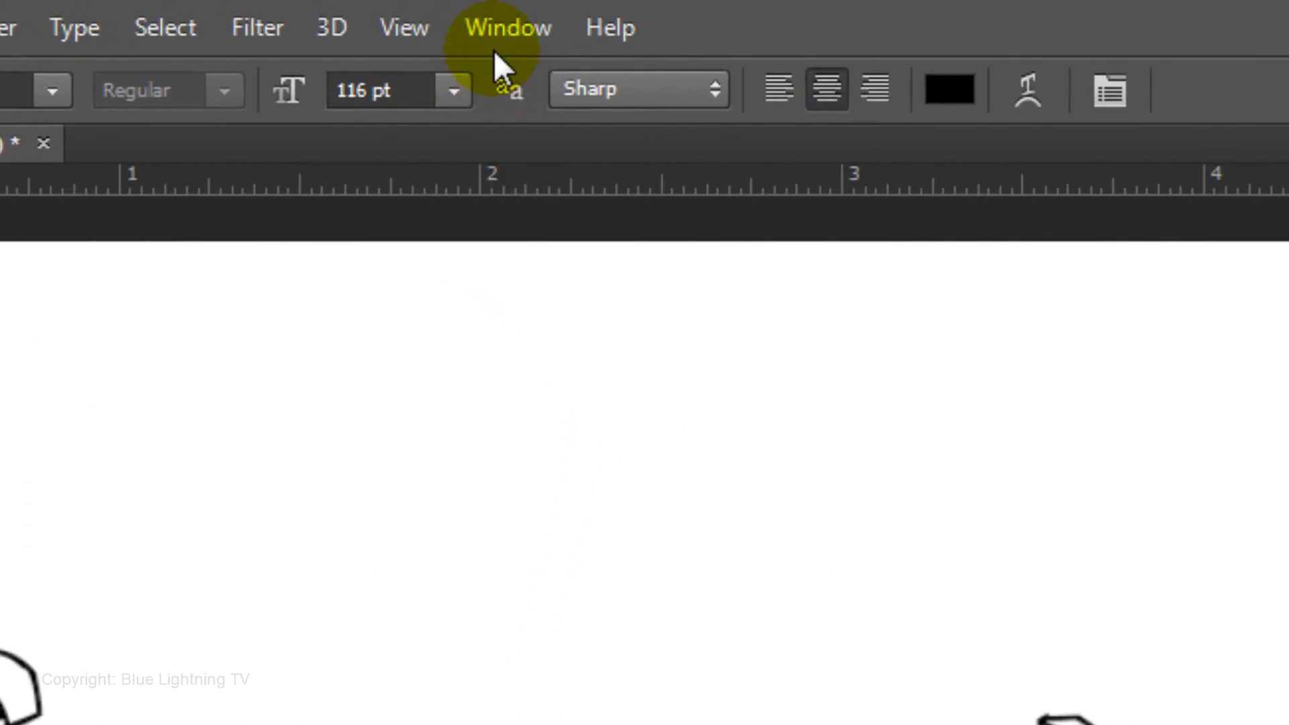
# Step: Give the Matthew! line a −28 pt baseline shift, then nudge the text slightly right and down
pyautogui.click(299, 9)
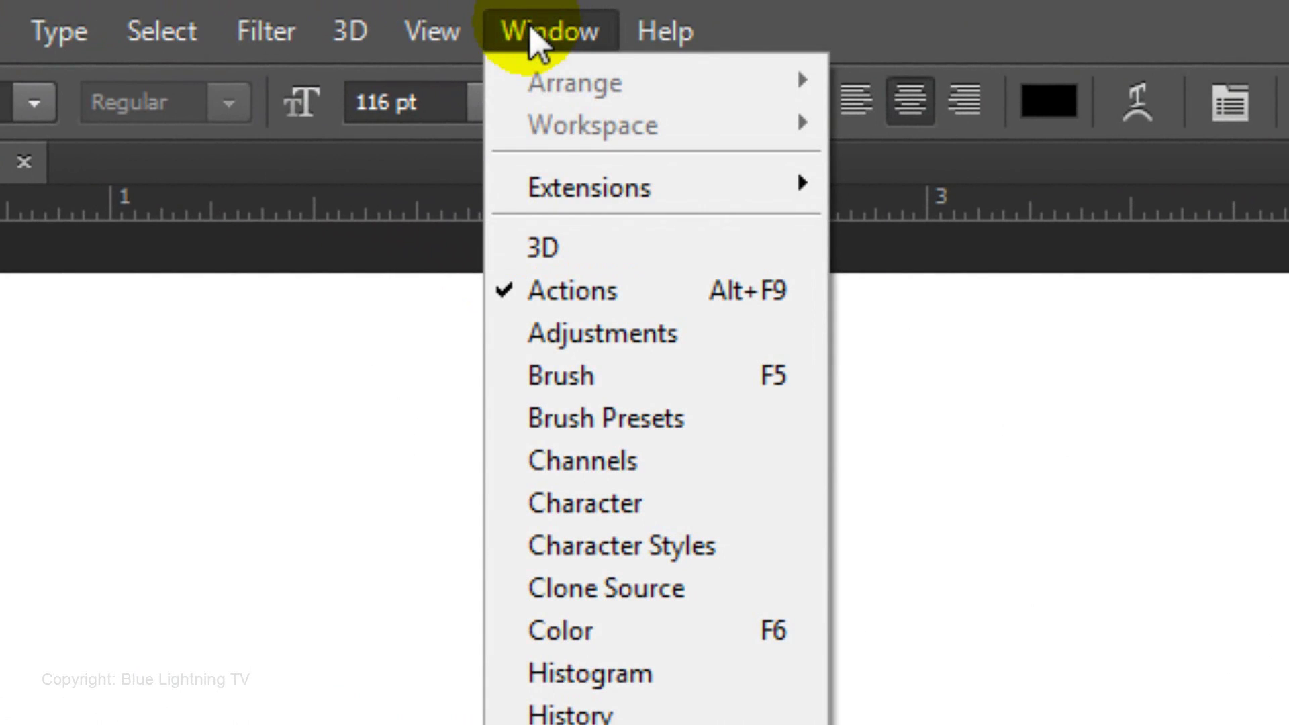
pyautogui.click(547, 505)
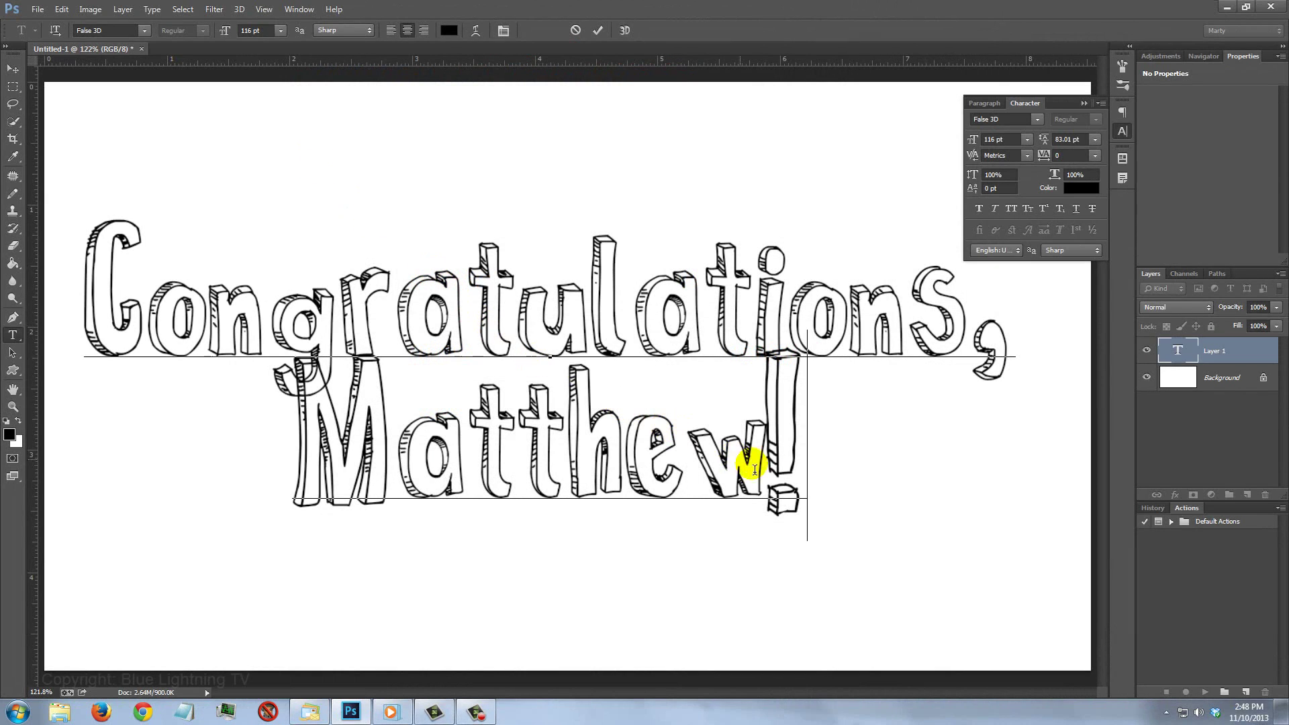
pyautogui.moveTo(803, 462); pyautogui.dragTo(224, 446)
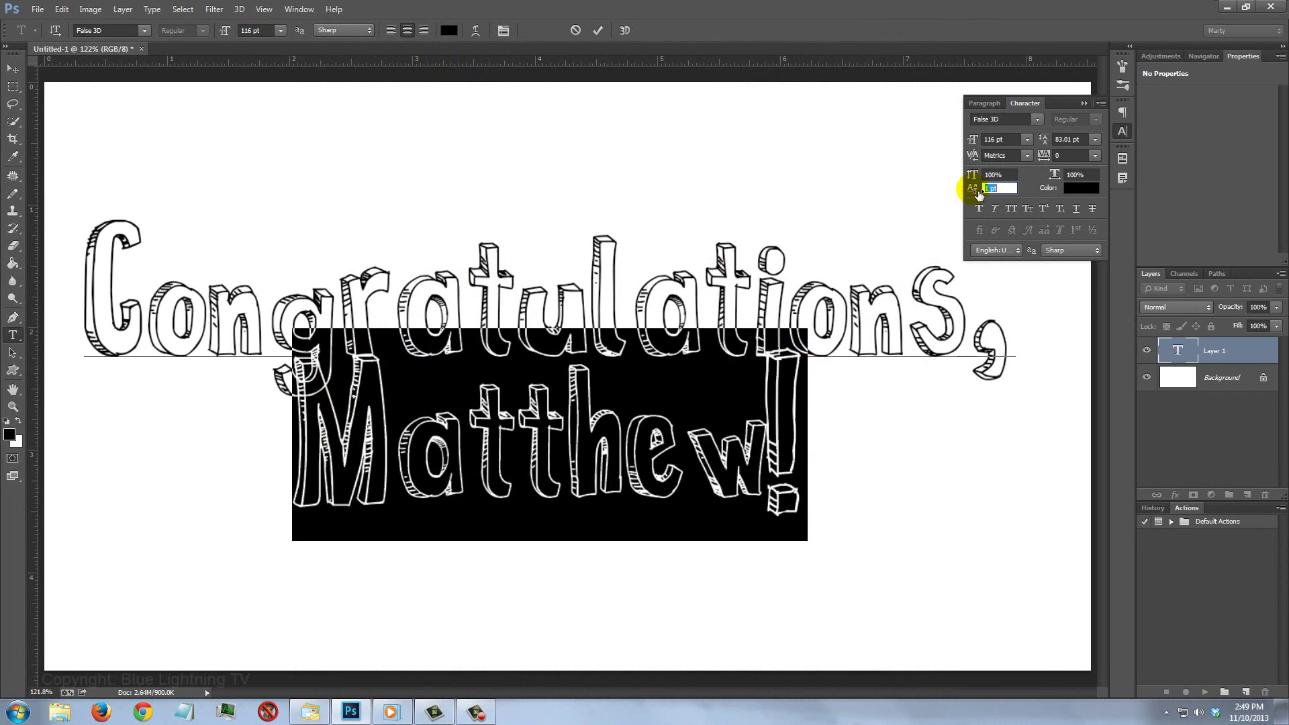
pyautogui.moveTo(397, 429); pyautogui.dragTo(294, 431)
pyautogui.moveTo(954, 195); pyautogui.dragTo(960, 195)
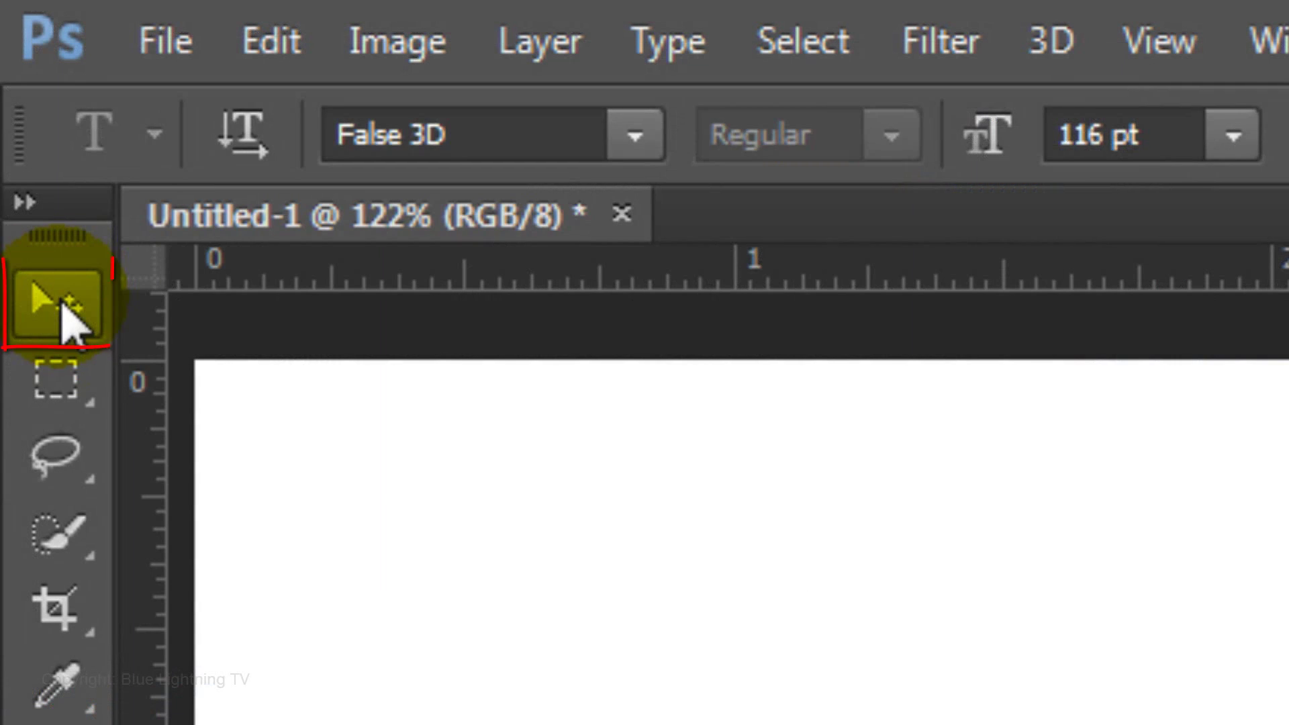
pyautogui.click(12, 69)
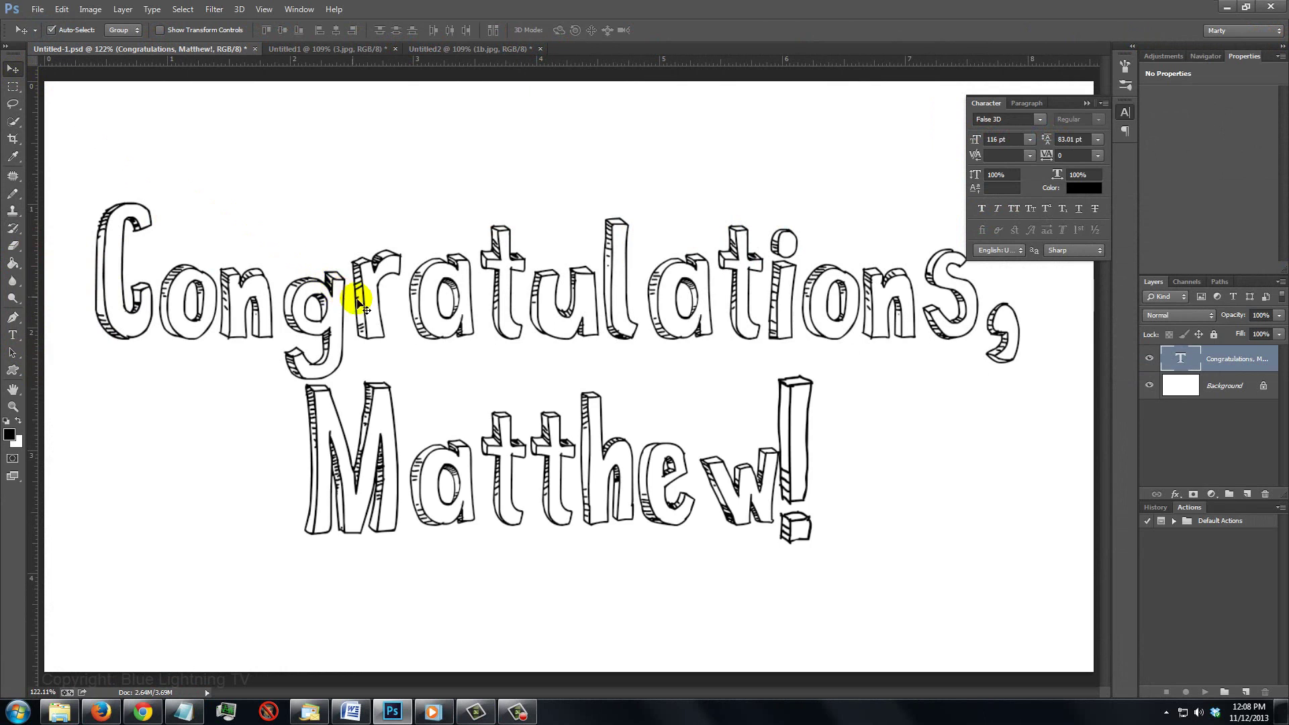
pyautogui.moveTo(372, 308); pyautogui.dragTo(390, 320)
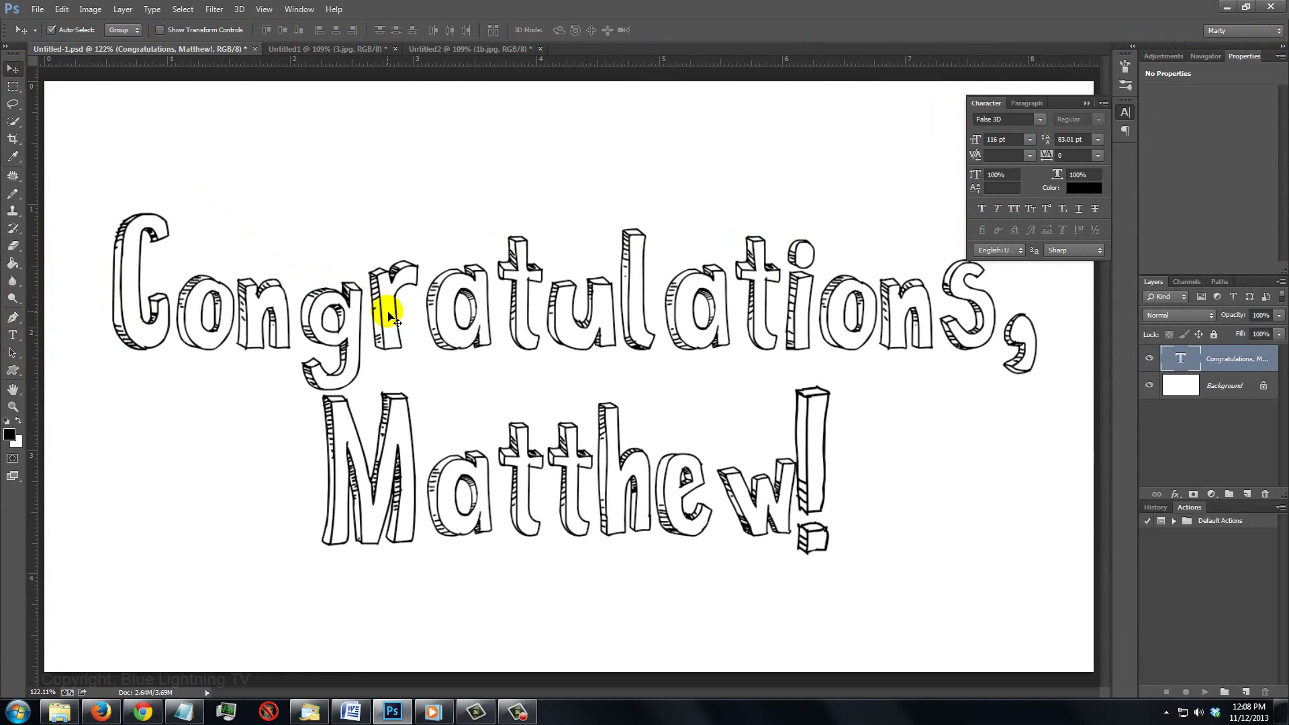
# Step: Rasterize the type layer and set the foreground colour to pure red ff0000
pyautogui.click(1087, 103)
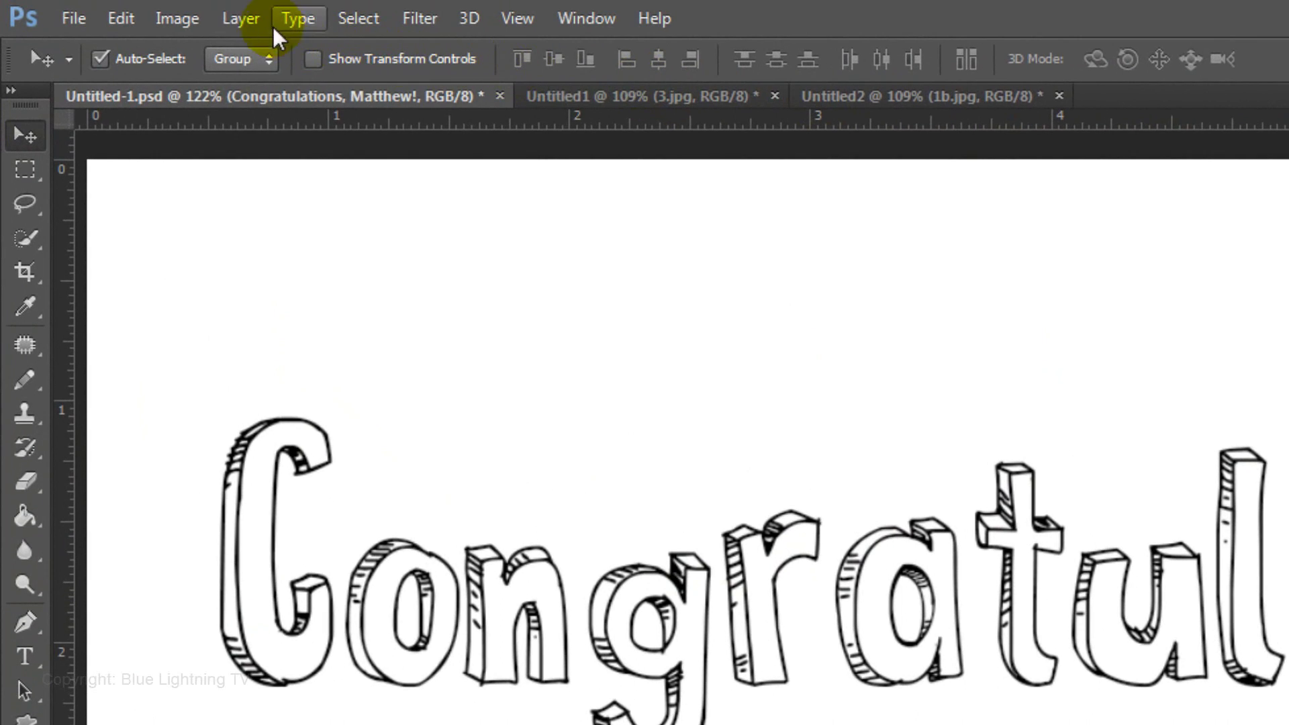
pyautogui.click(242, 18)
pyautogui.moveTo(313, 486)
pyautogui.click(138, 472)
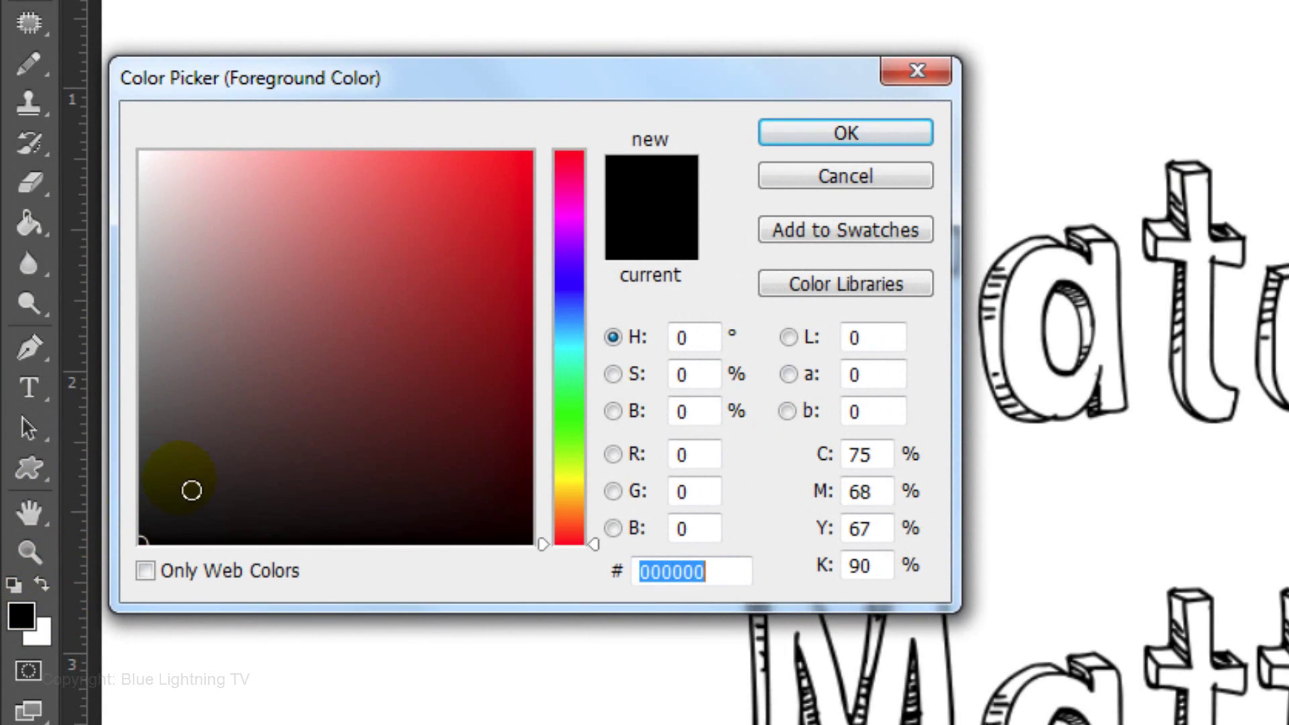
pyautogui.click(531, 153)
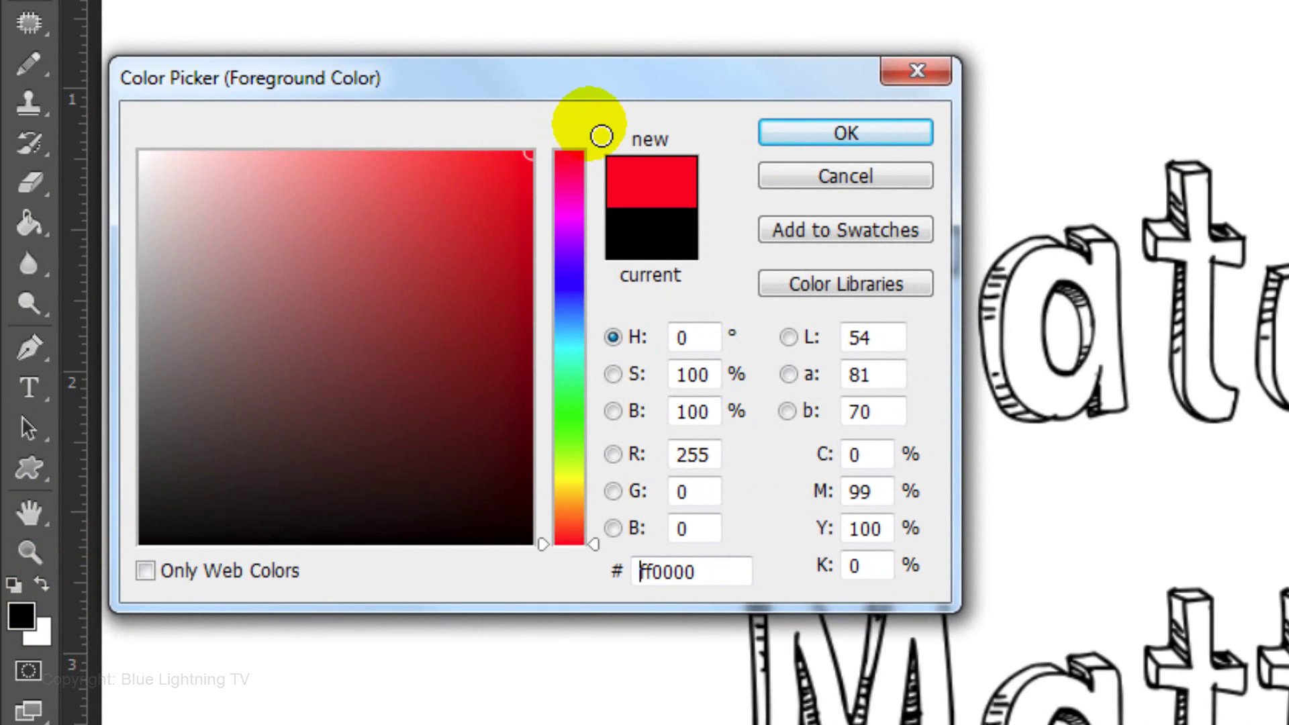
pyautogui.click(837, 132)
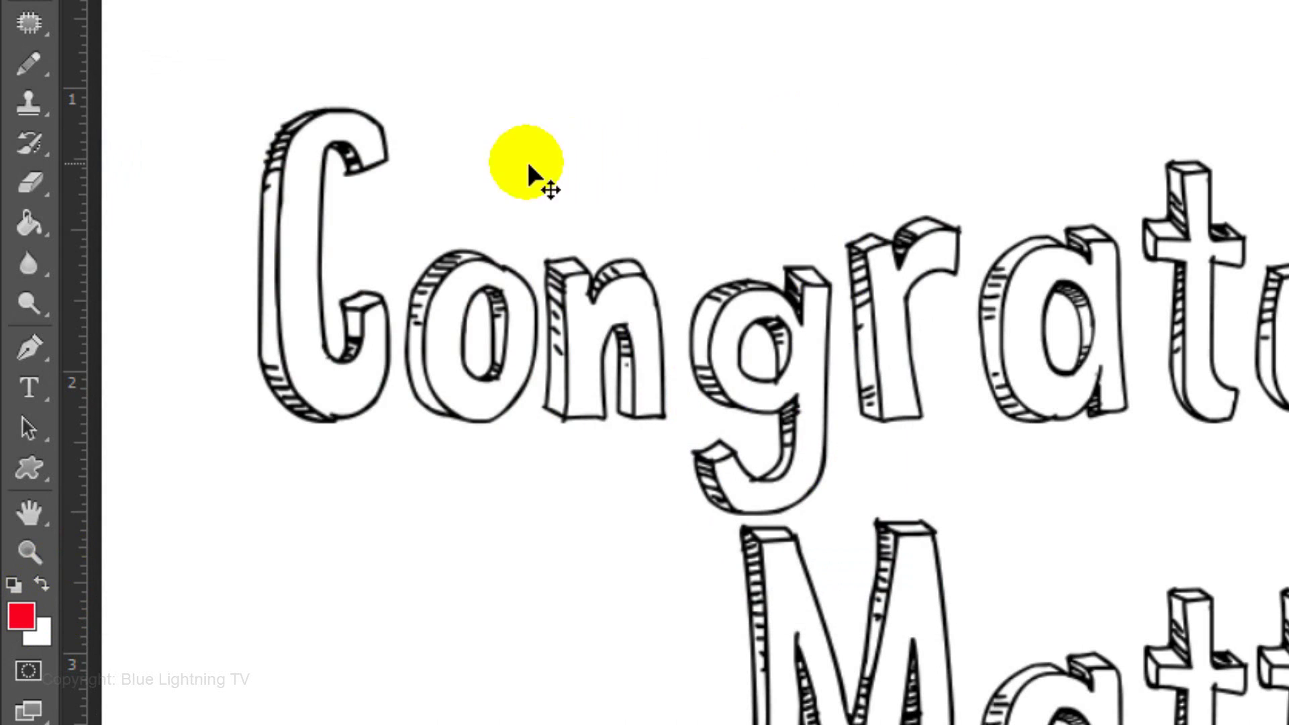
# Step: With the Paint Bucket, fill the inside of the g red, undoing the outline fill
pyautogui.click(29, 227)
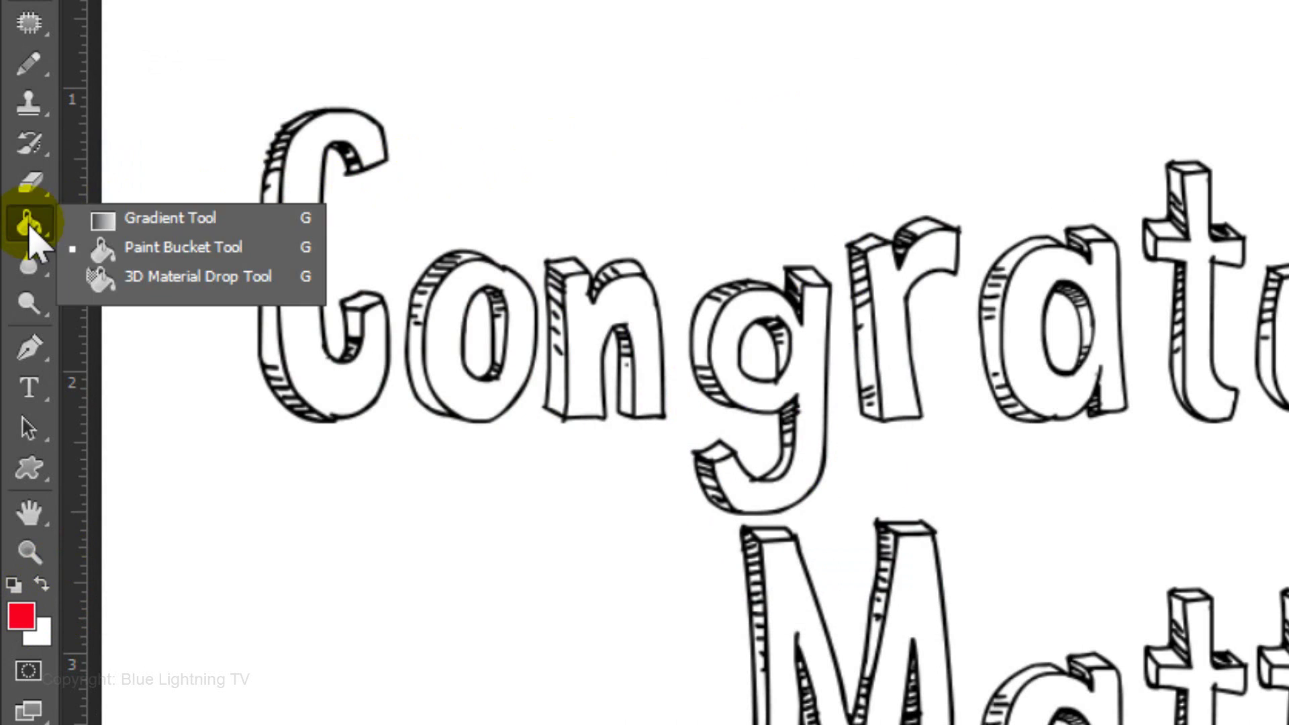
pyautogui.click(183, 252)
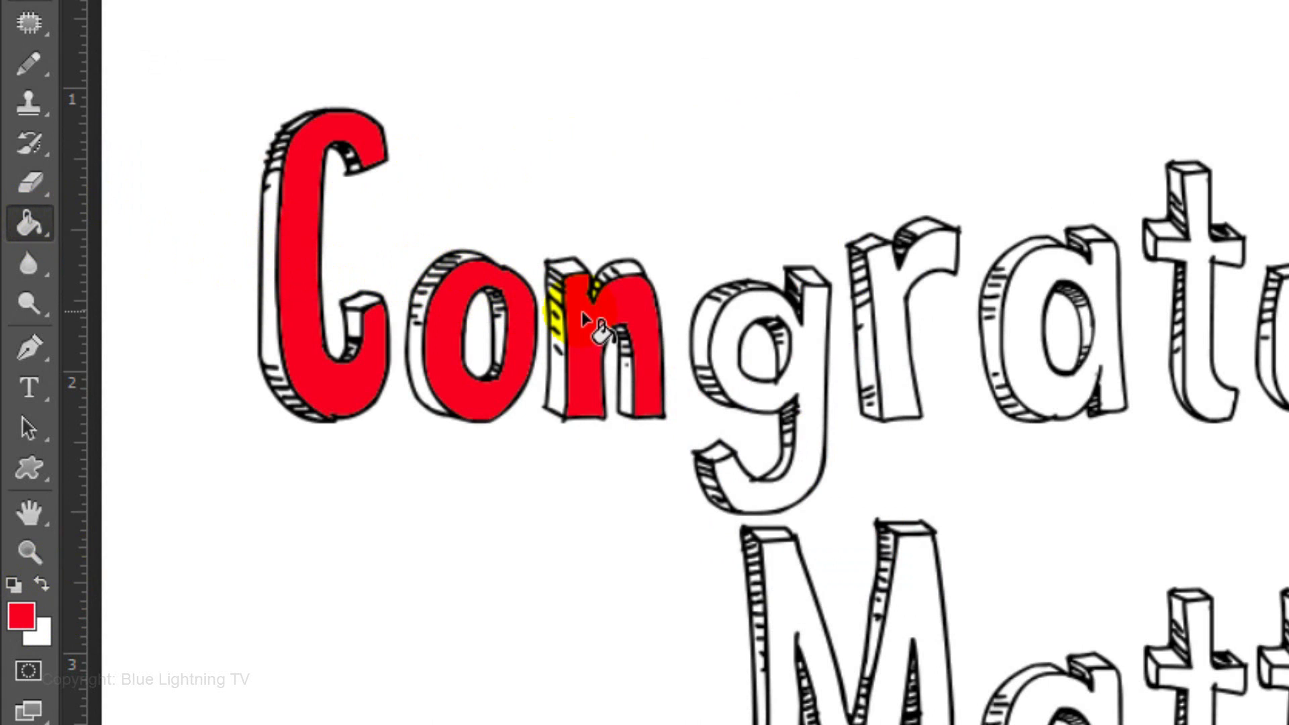
pyautogui.click(696, 325)
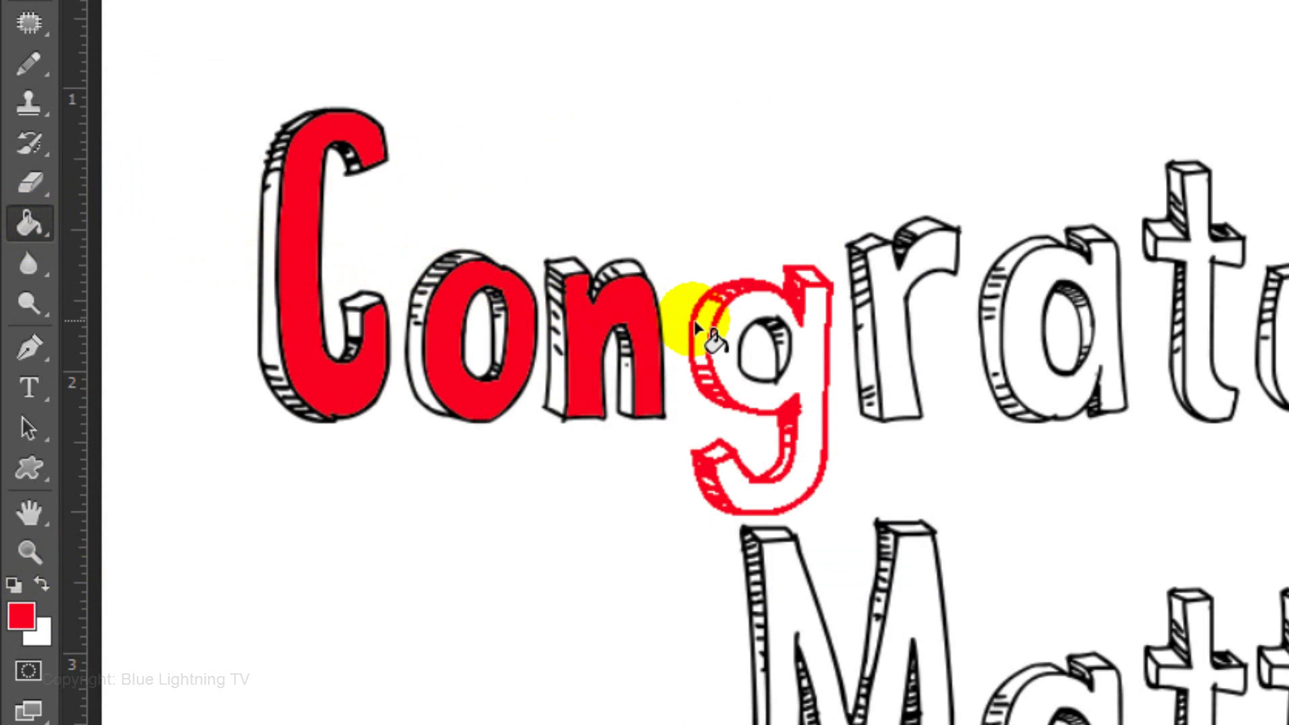
pyautogui.hotkey('ctrl', 'z')
pyautogui.click(727, 321)
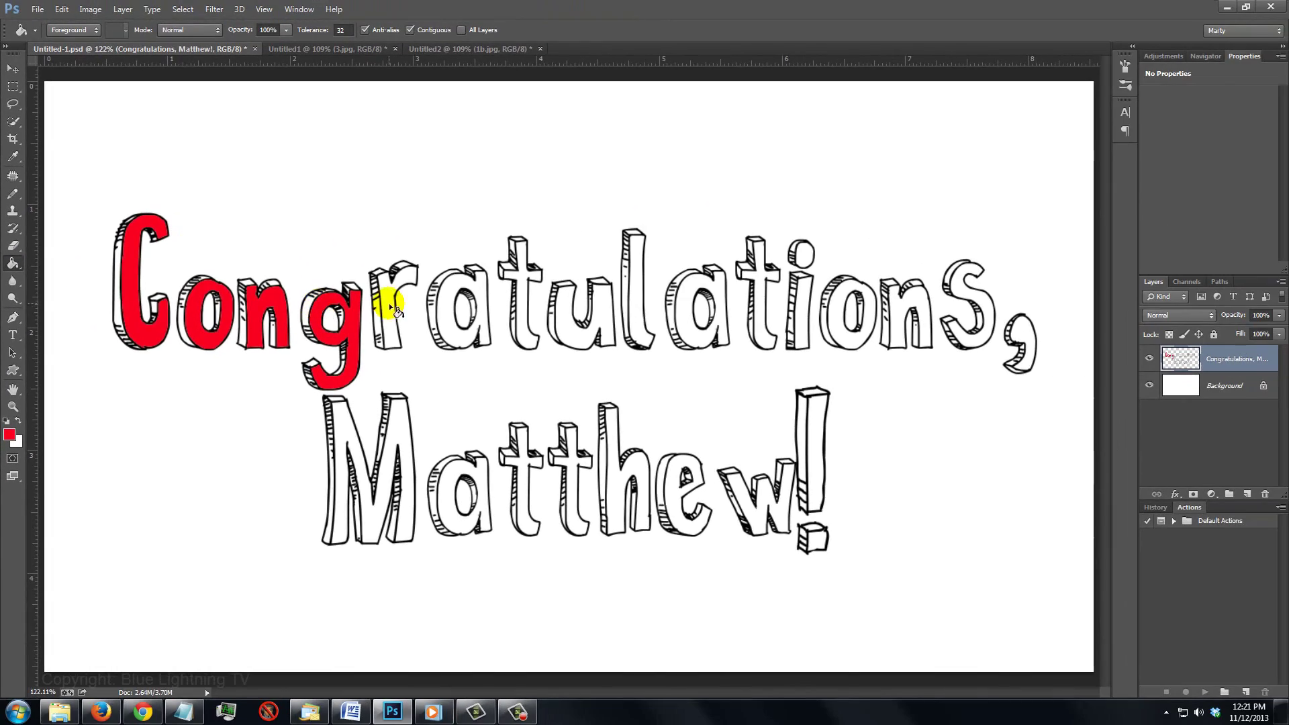
# Step: Fill the r, a, t and the 'ulations' letters red
pyautogui.click(894, 324)
pyautogui.click(1048, 323)
pyautogui.click(1243, 324)
pyautogui.click(561, 321)
pyautogui.click(638, 303)
pyautogui.click(692, 321)
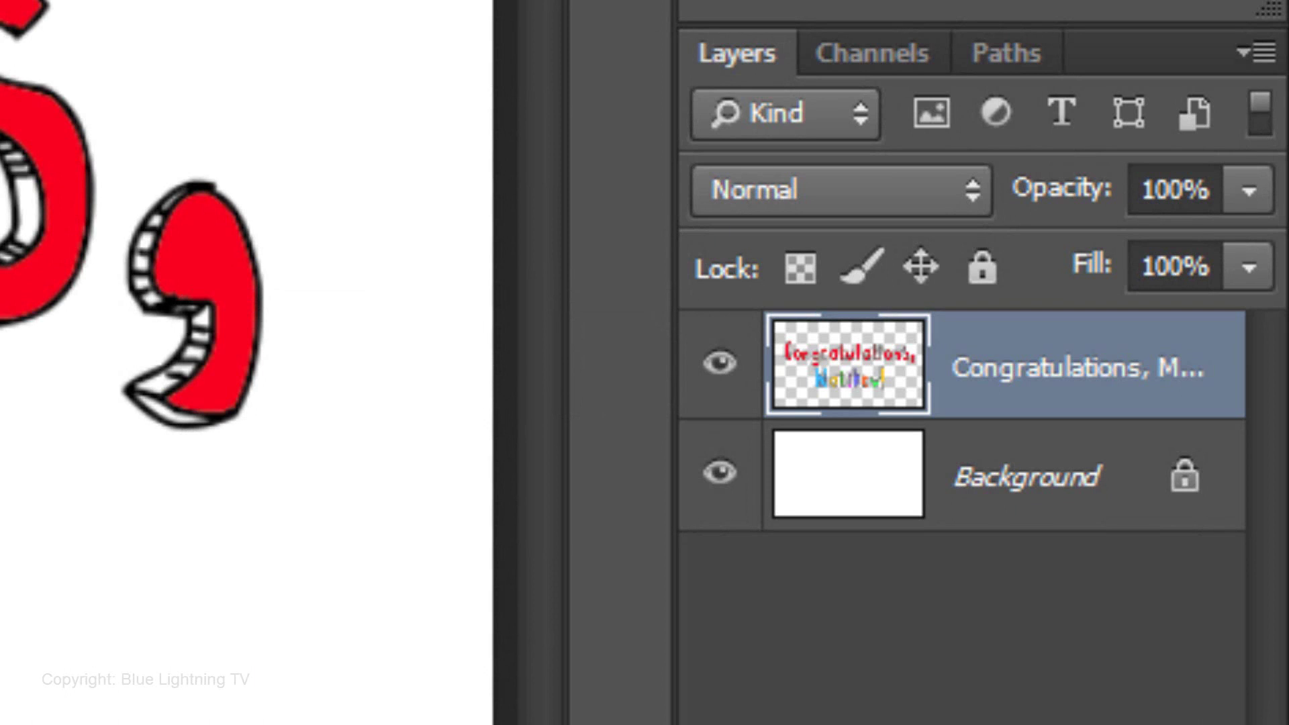
# Step: Copy the C and then the o each onto its own new layer
pyautogui.hotkey('ctrl', 'j')
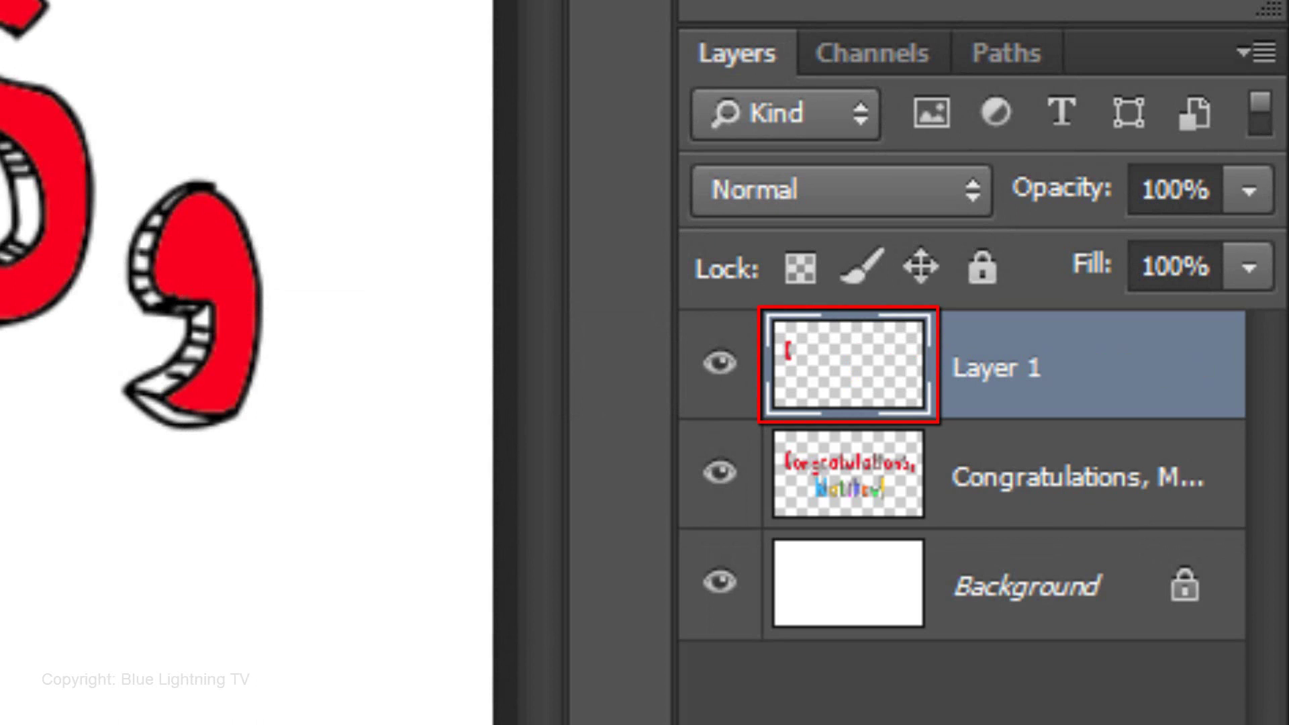
pyautogui.click(897, 485)
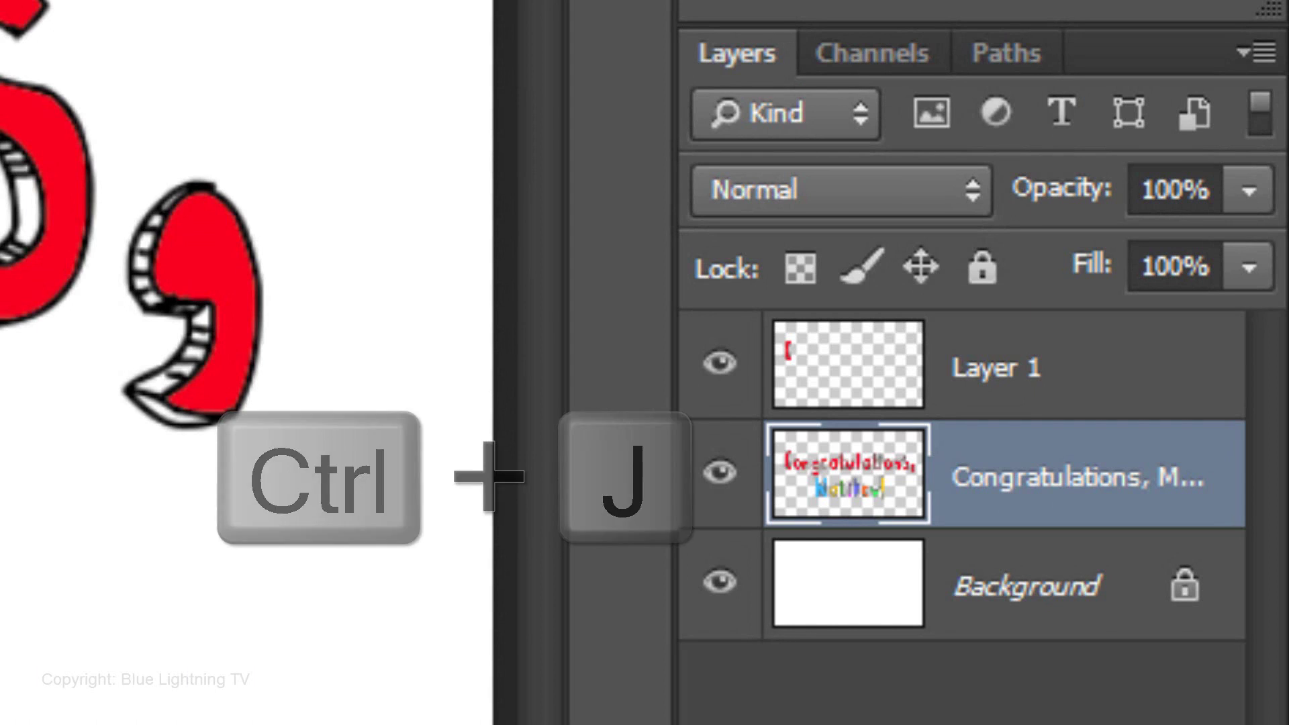
pyautogui.hotkey('ctrl', 'j')
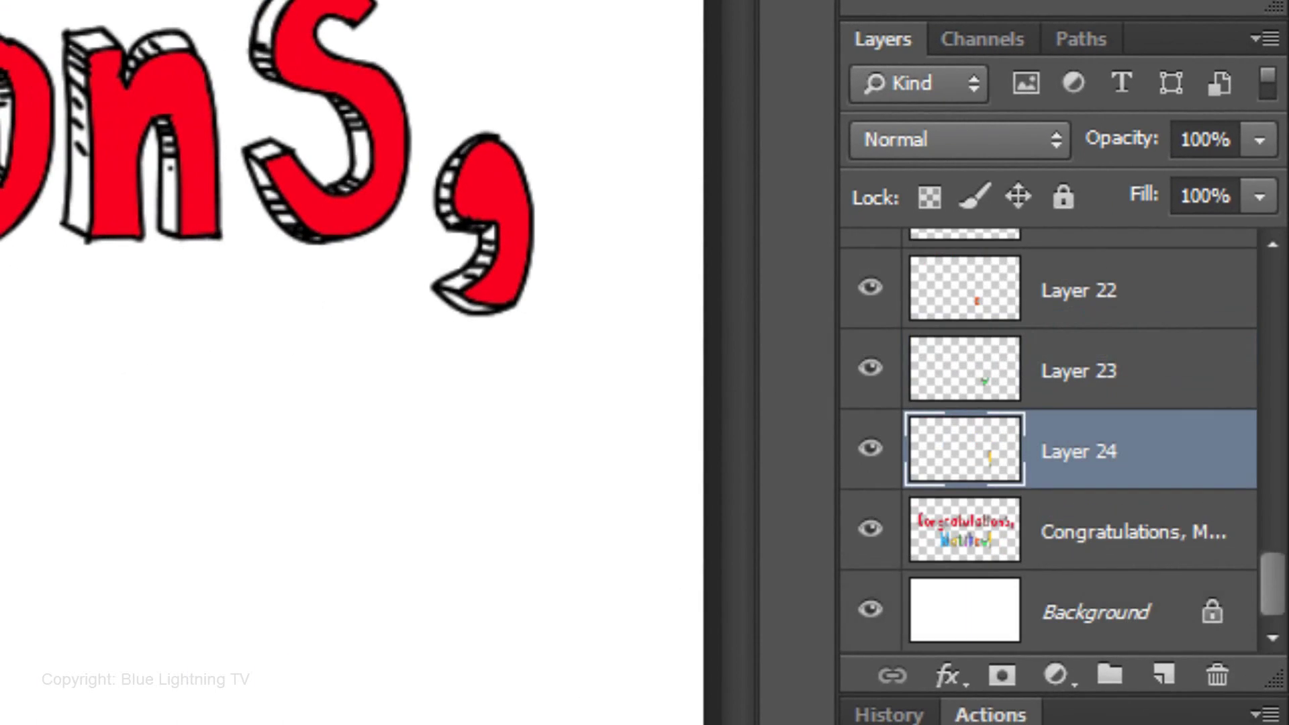
# Step: Hide the full lettering layer, rename the merged Layer 25 copy to '1', and hide it
pyautogui.click(876, 530)
pyautogui.click(872, 532)
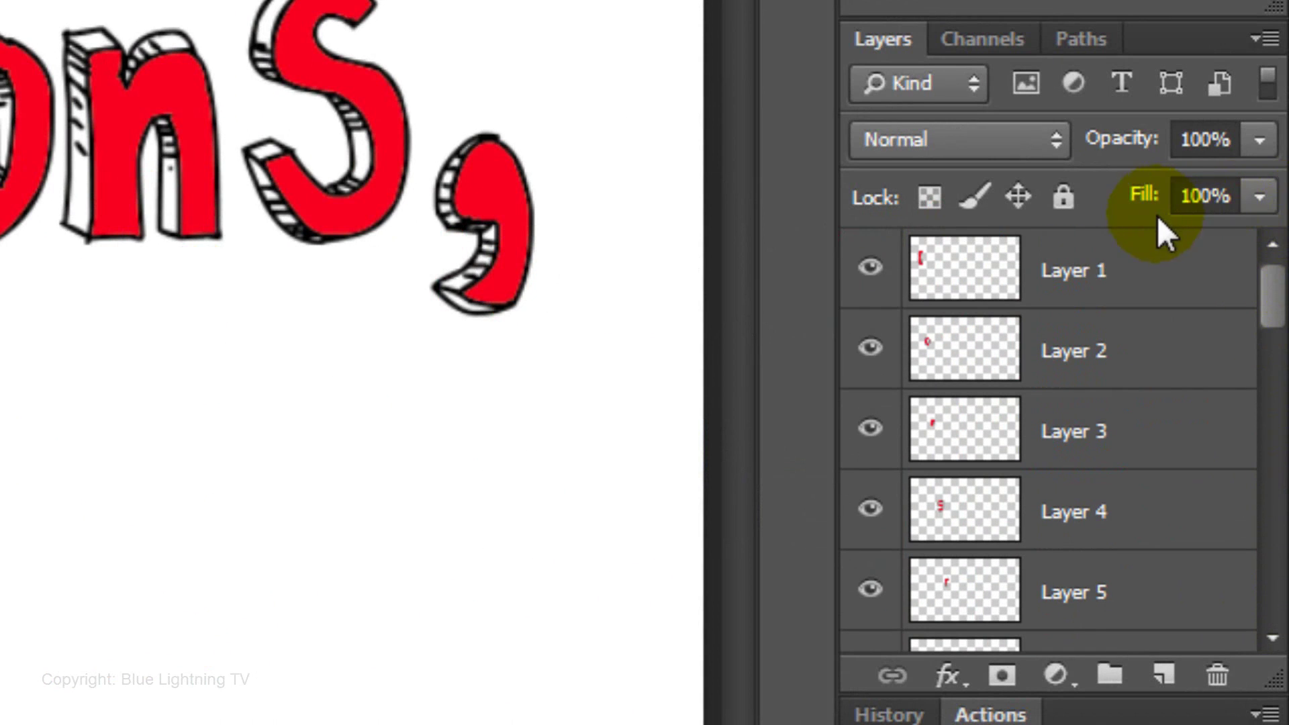
pyautogui.click(1167, 282)
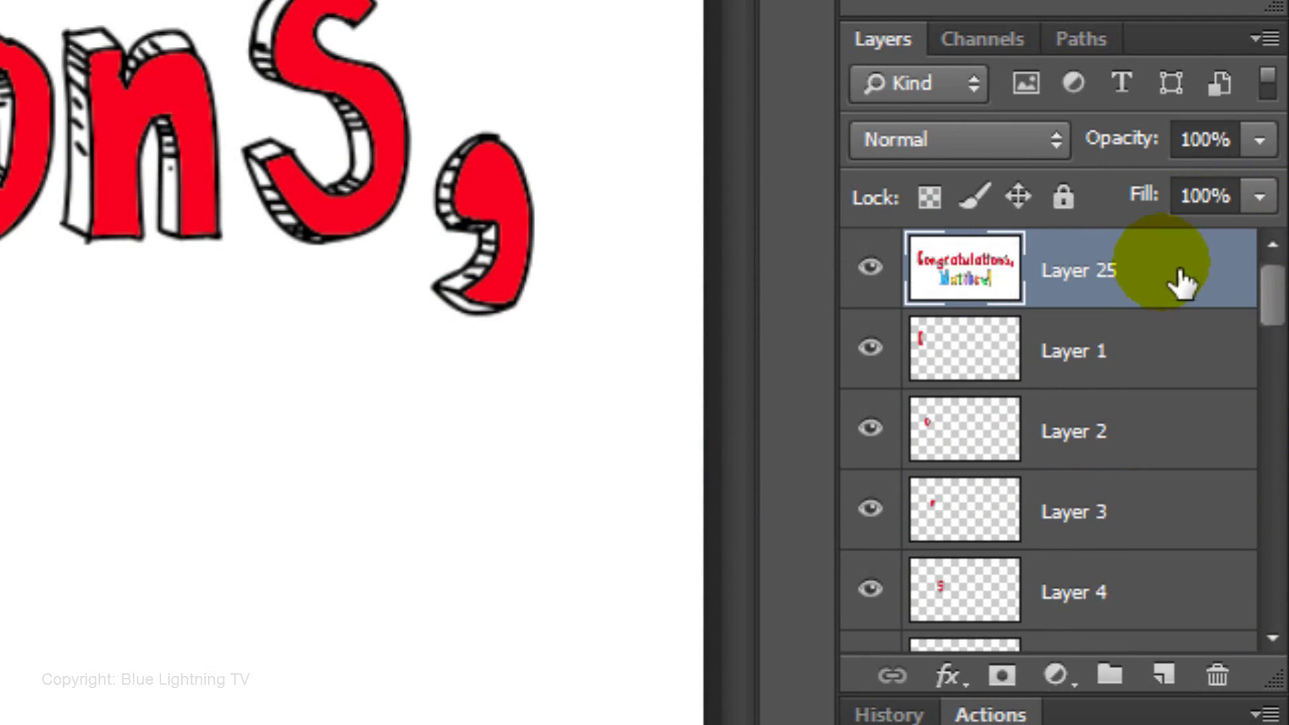
pyautogui.doubleClick(1094, 270)
pyautogui.write('1')
pyautogui.press('Return')
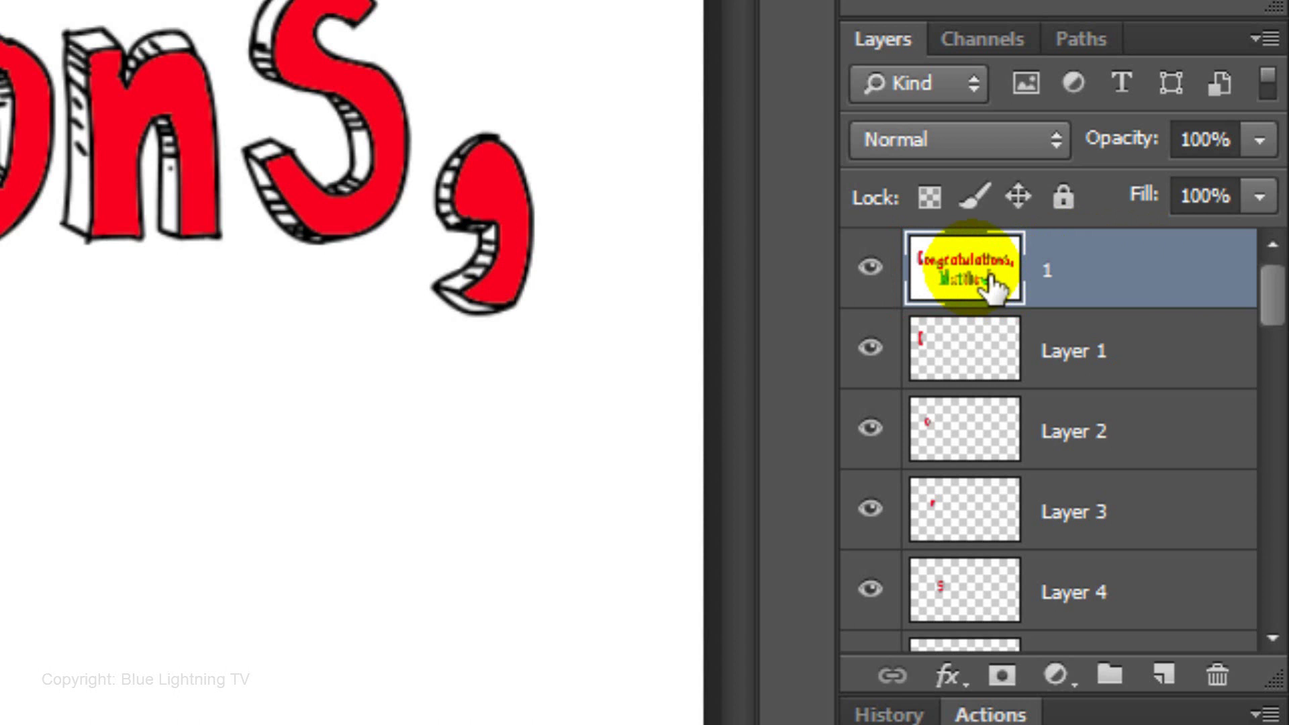
pyautogui.click(868, 267)
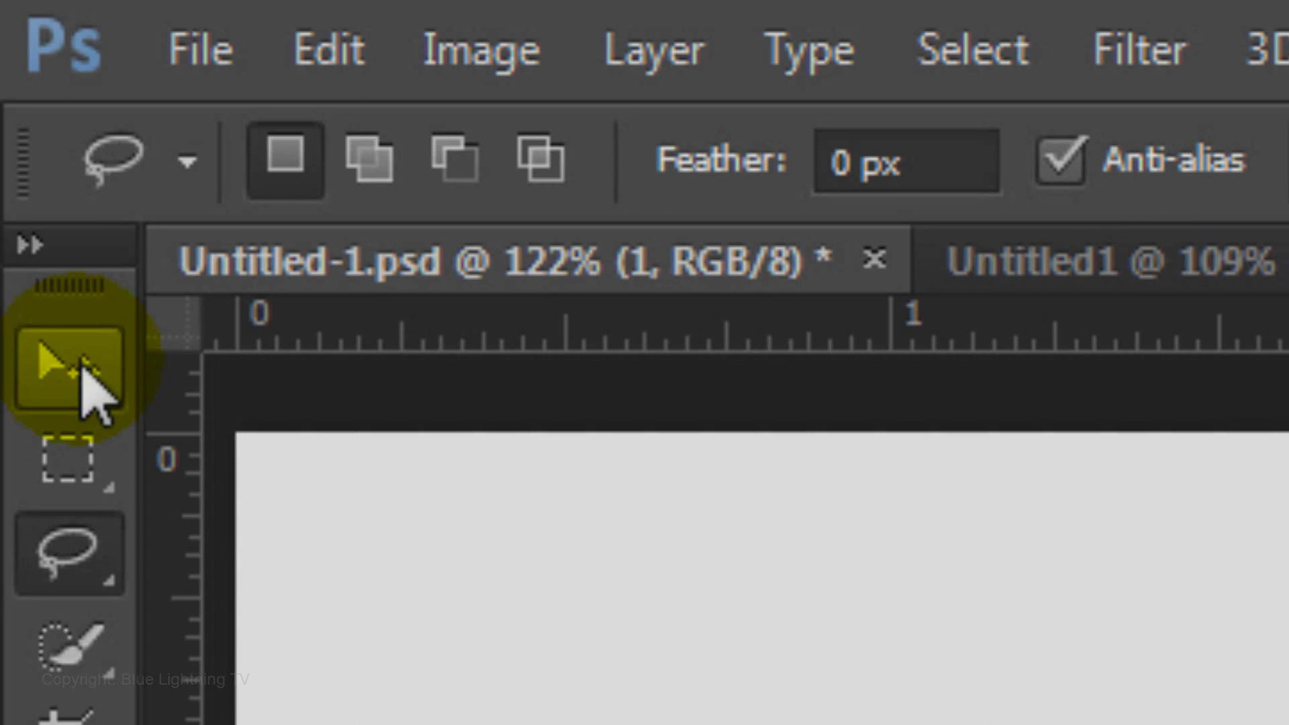
# Step: Choose the Move tool with Auto-Select on and make Layer 24 the working layer
pyautogui.click(94, 397)
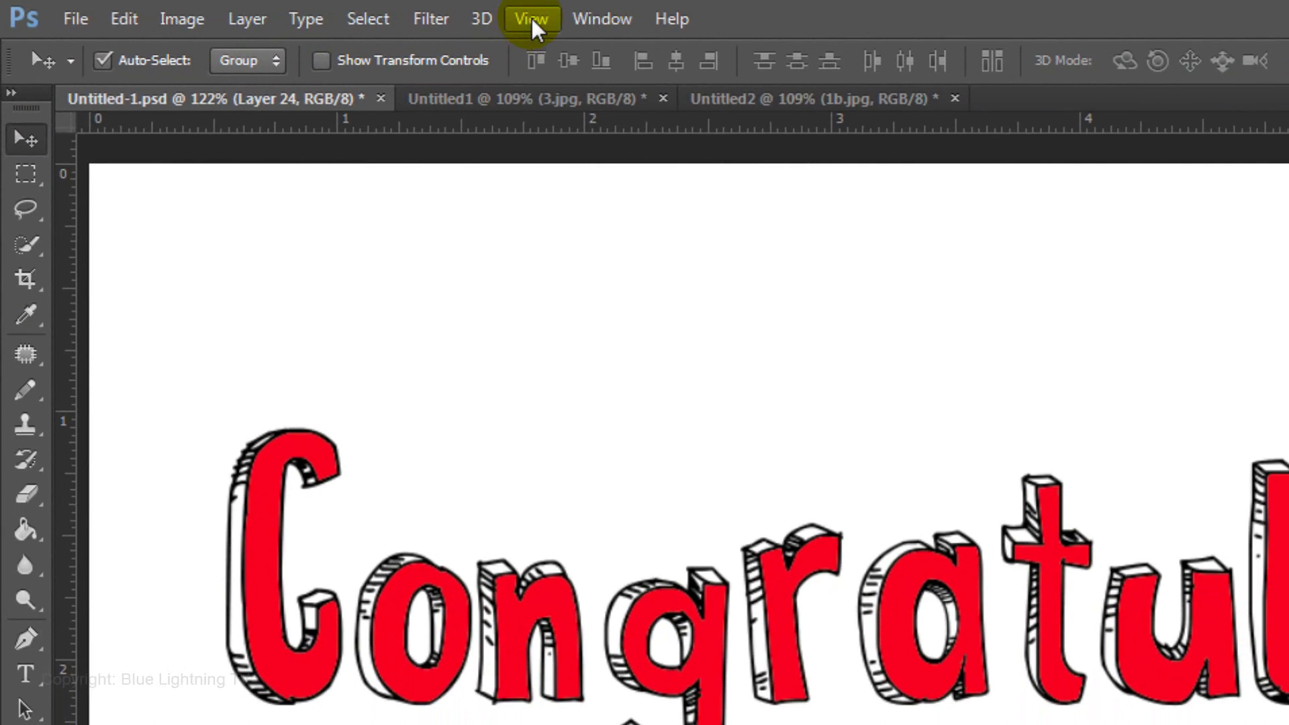
pyautogui.click(531, 20)
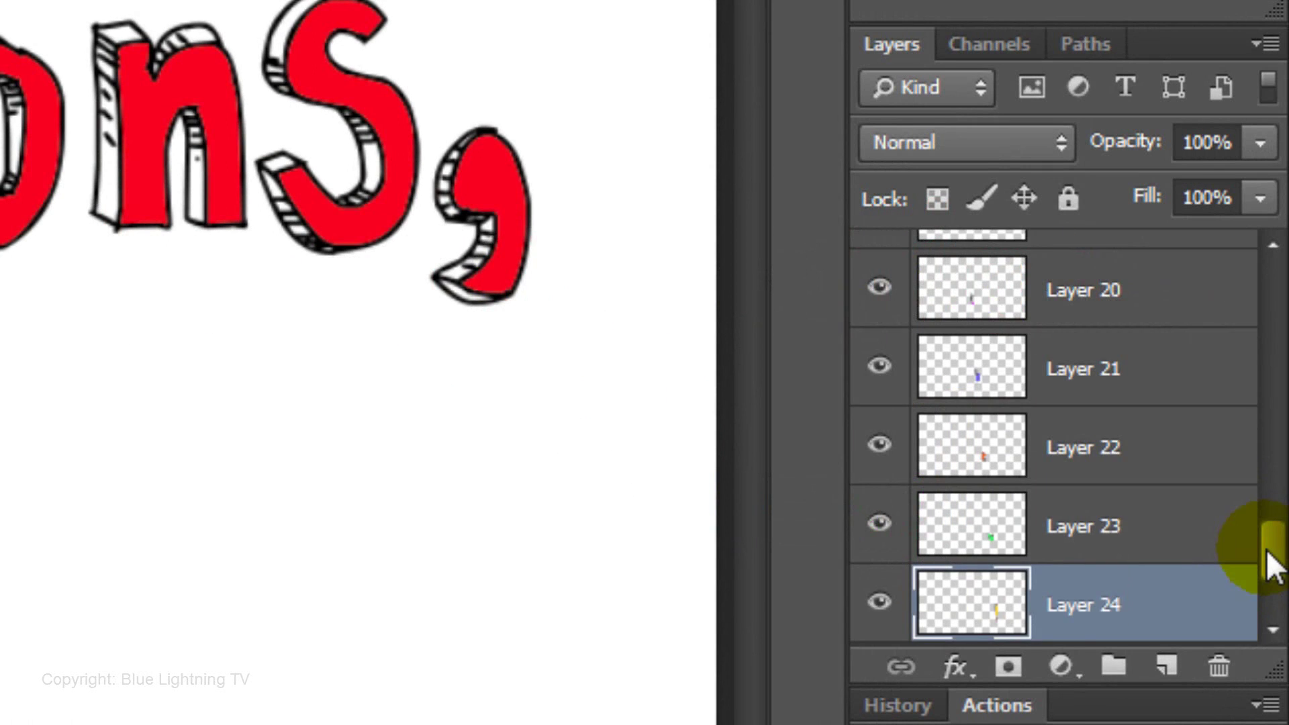
# Step: Stamp visible layers above Layer 1 into a merged layer named '2' and hide it
pyautogui.moveTo(1266, 550); pyautogui.dragTo(1251, 271)
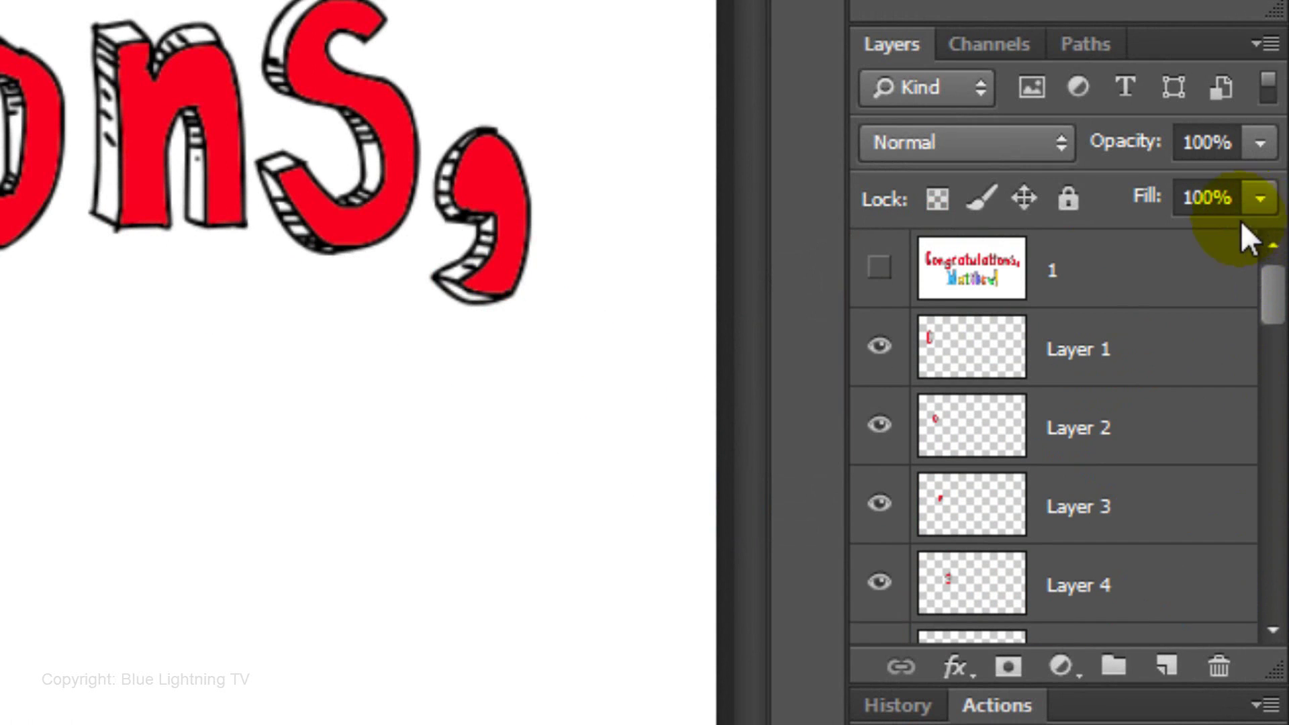
pyautogui.click(1159, 355)
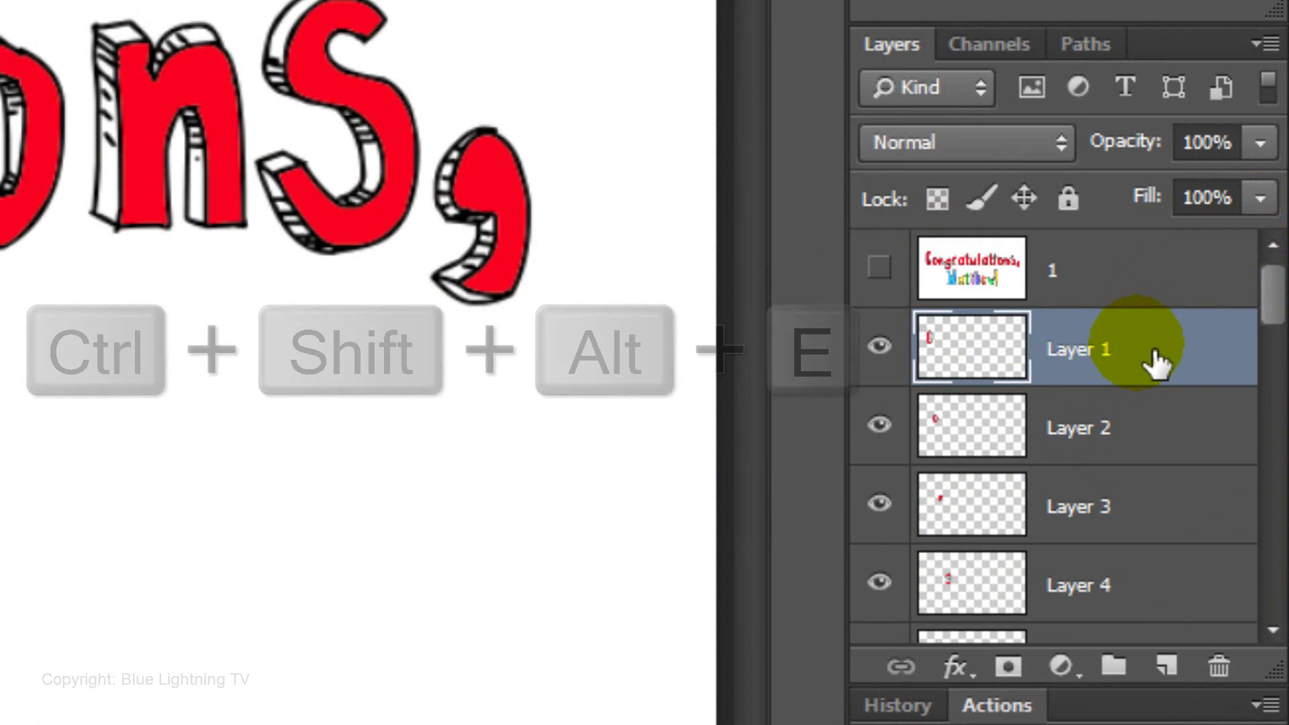
pyautogui.hotkey('ctrl', 'shift', 'alt', 'e')
pyautogui.doubleClick(1093, 350)
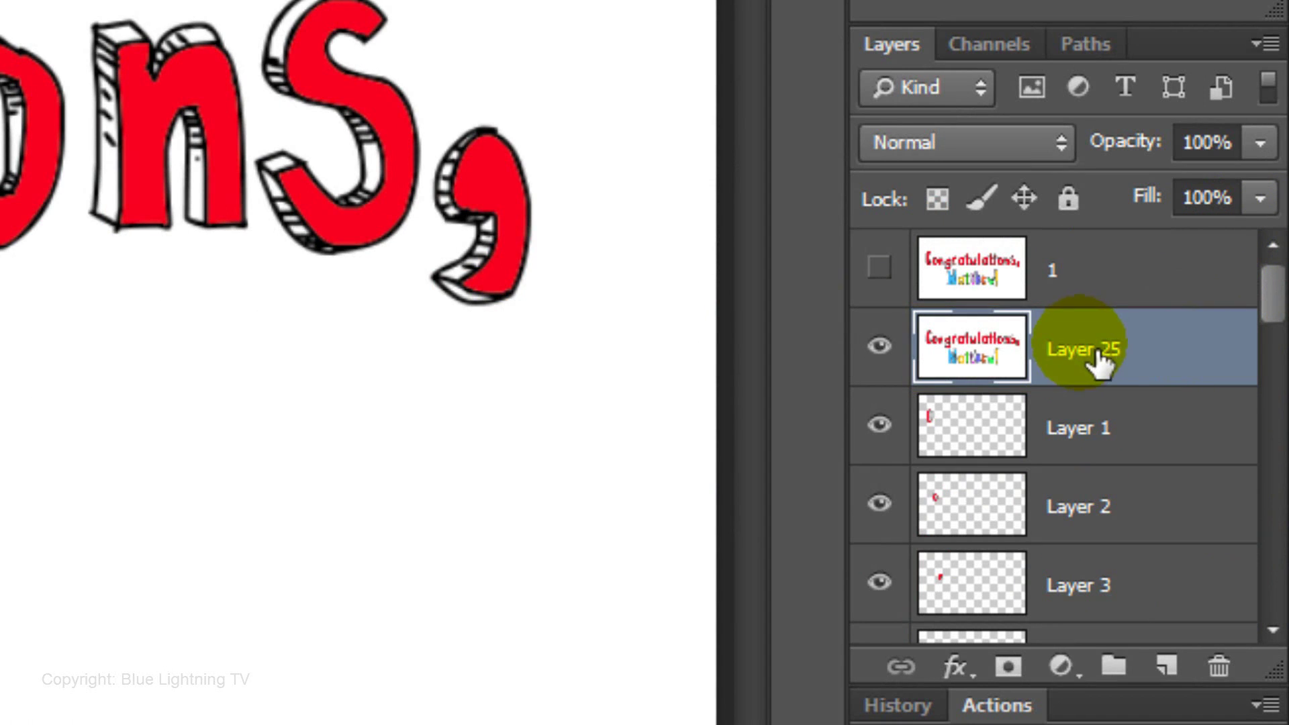
pyautogui.write('2')
pyautogui.click(967, 360)
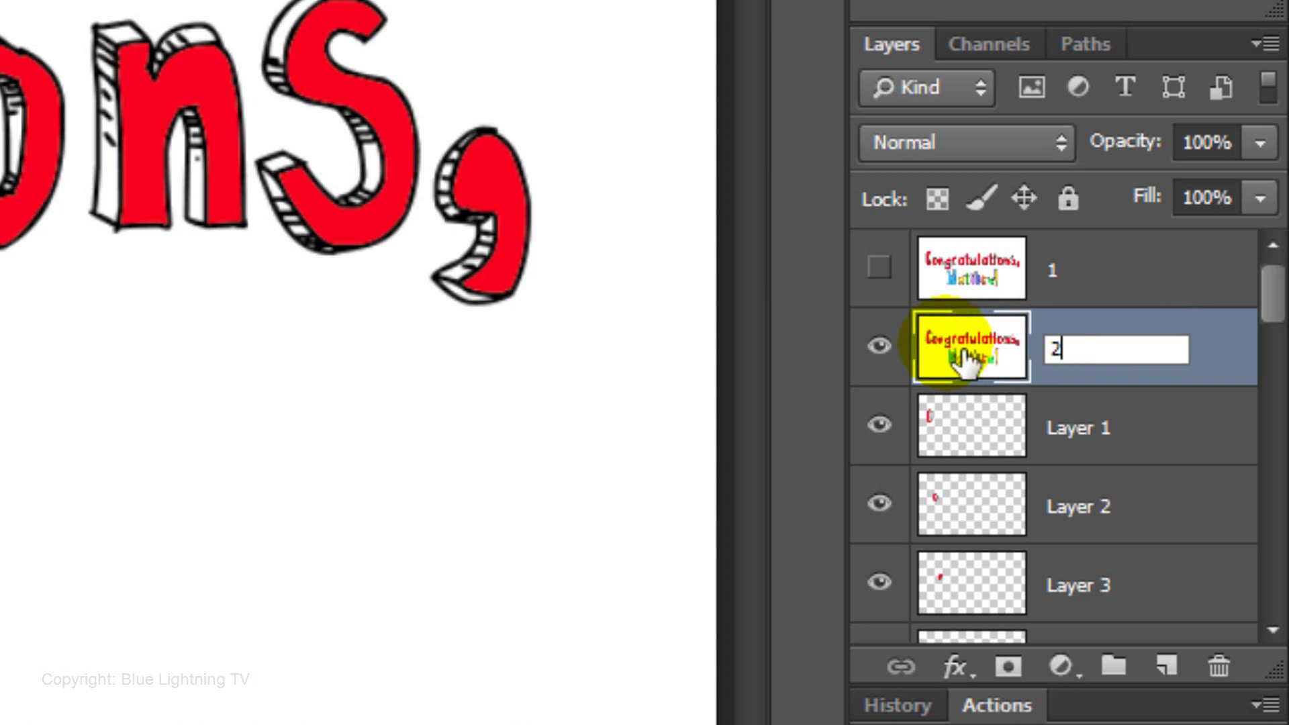
pyautogui.click(881, 350)
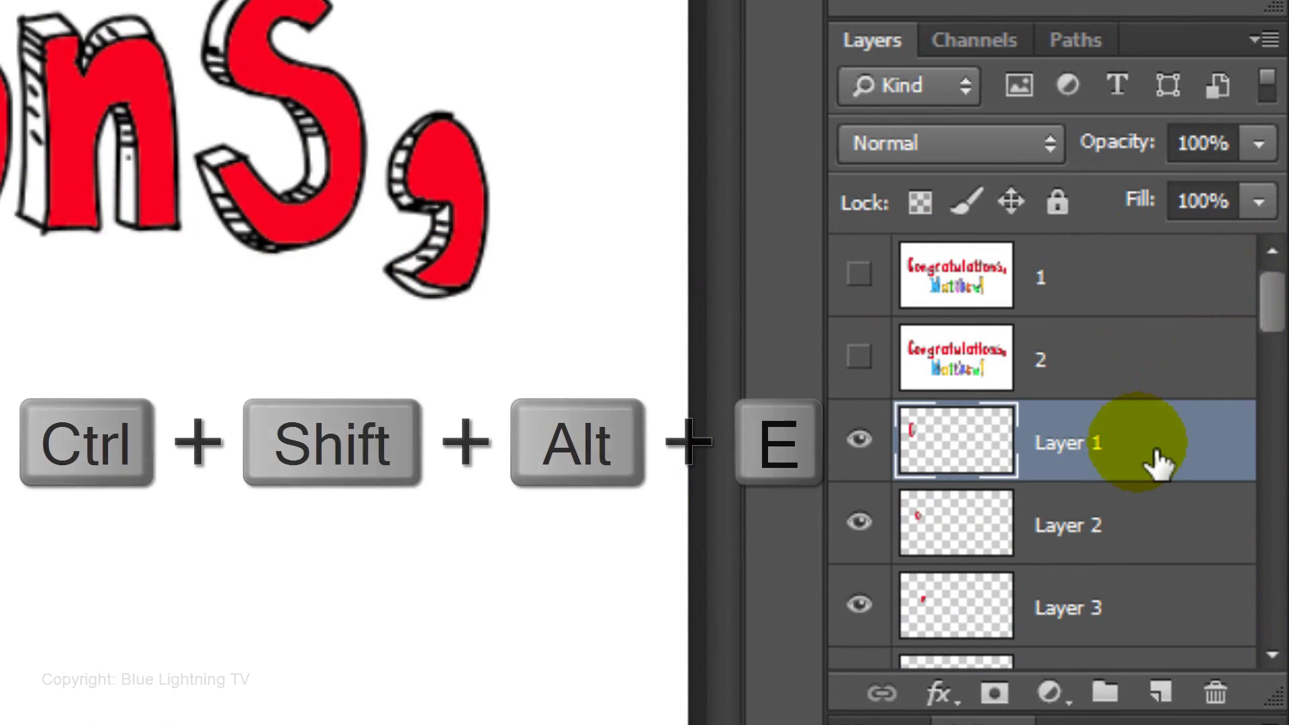
# Step: Stamp another merged layer and name it '3'
pyautogui.hotkey('ctrl', 'shift', 'alt', 'e')
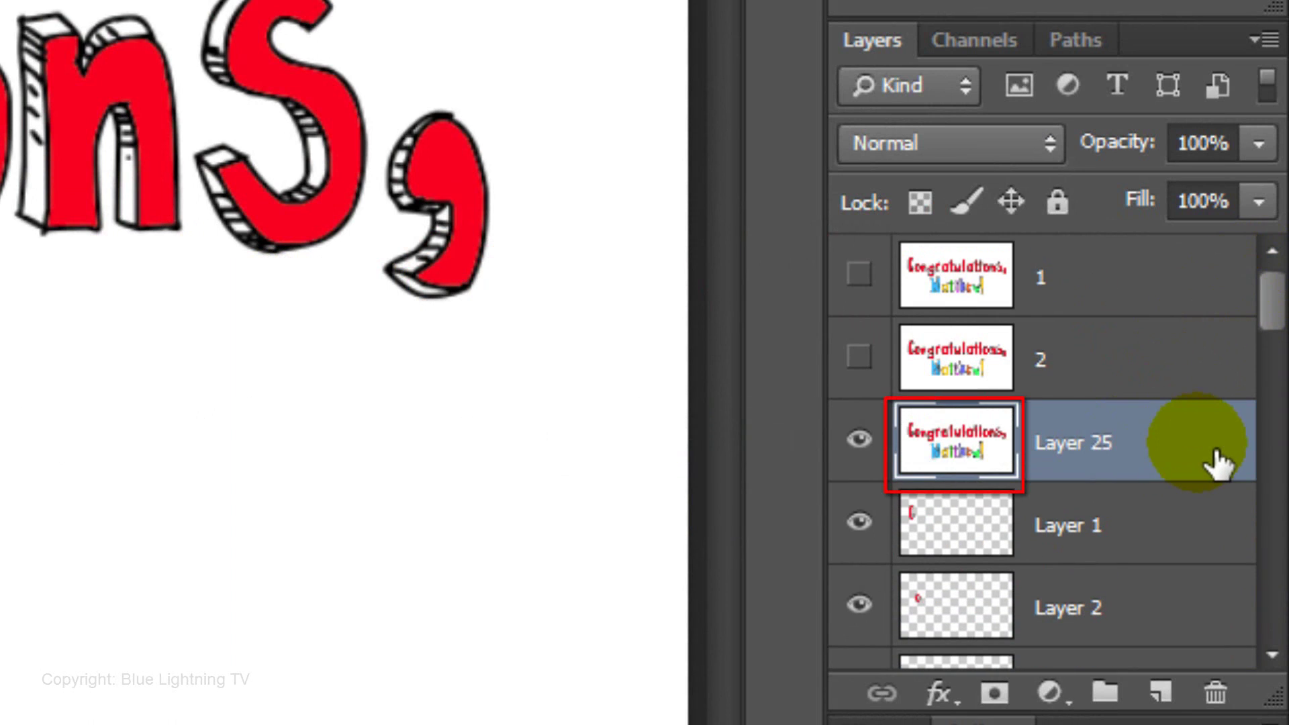
pyautogui.doubleClick(1083, 449)
pyautogui.write('3')
pyautogui.click(984, 460)
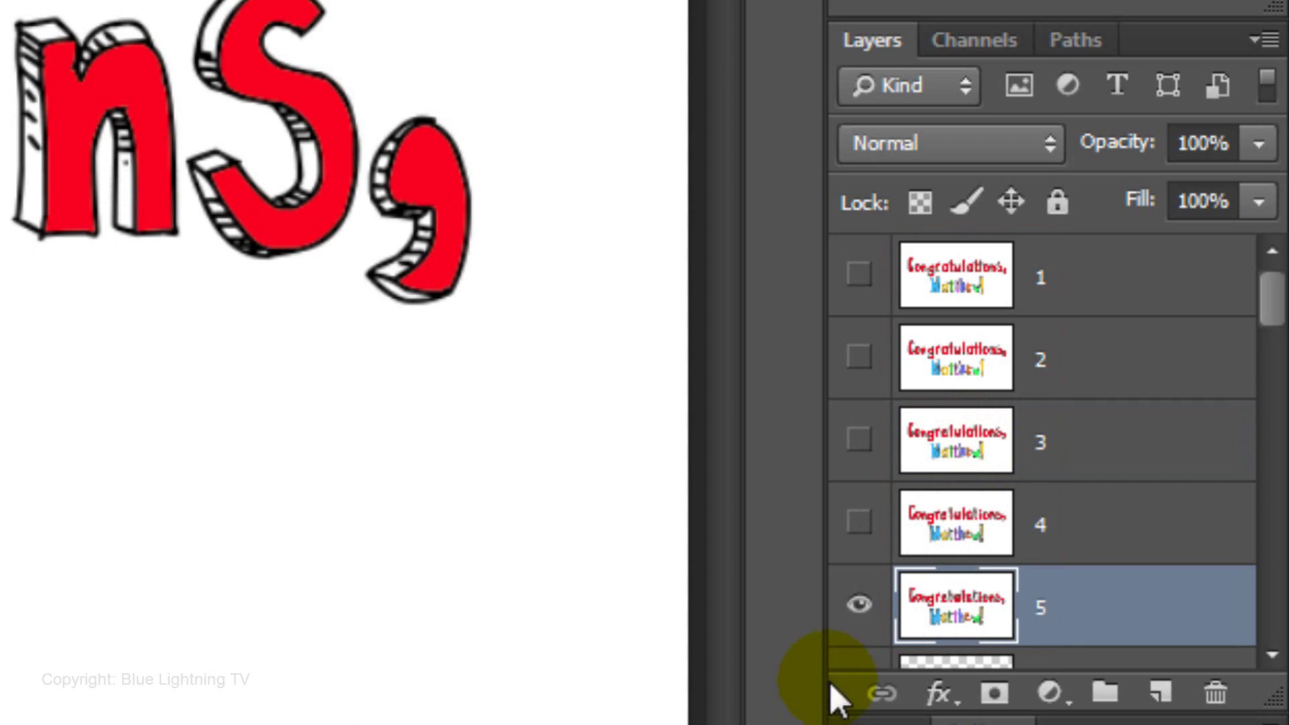
# Step: Make layers 4, 3, 2 and 1 visible again
pyautogui.click(861, 524)
pyautogui.click(867, 444)
pyautogui.click(860, 356)
pyautogui.click(860, 274)
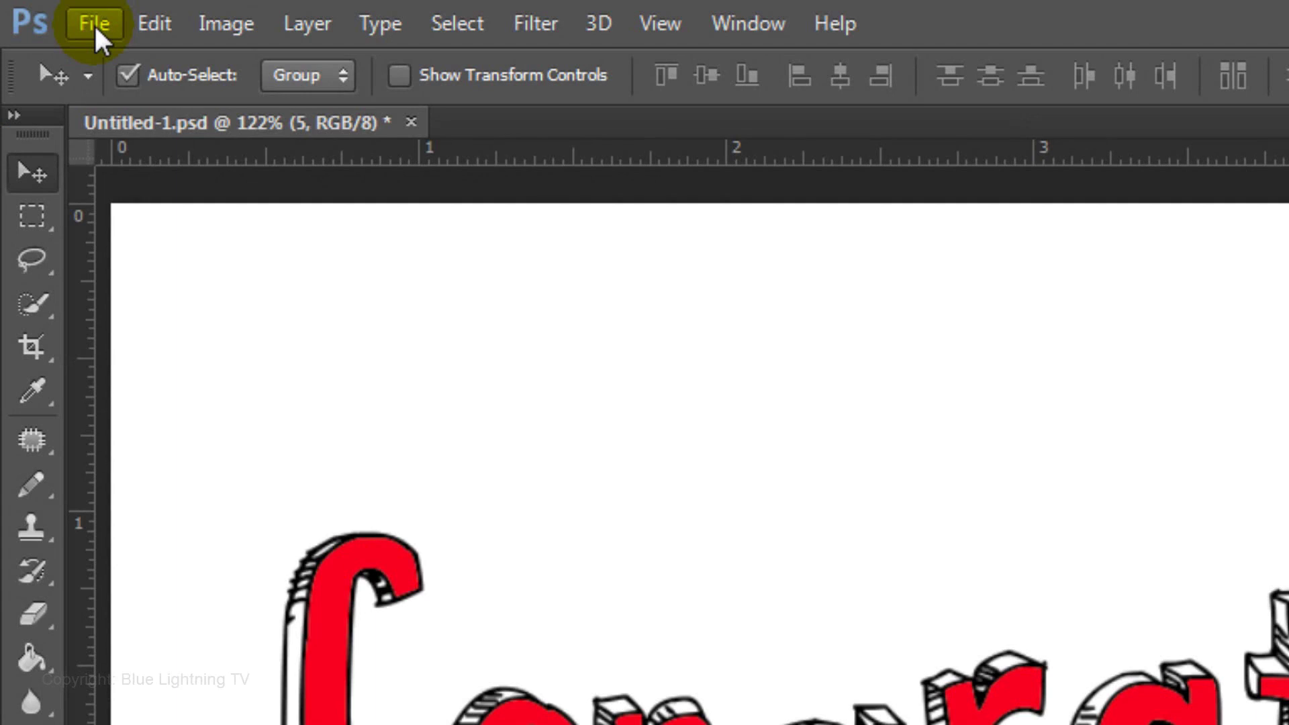
# Step: In Save As, create a new folder named 'Animation' on the Desktop
pyautogui.click(94, 23)
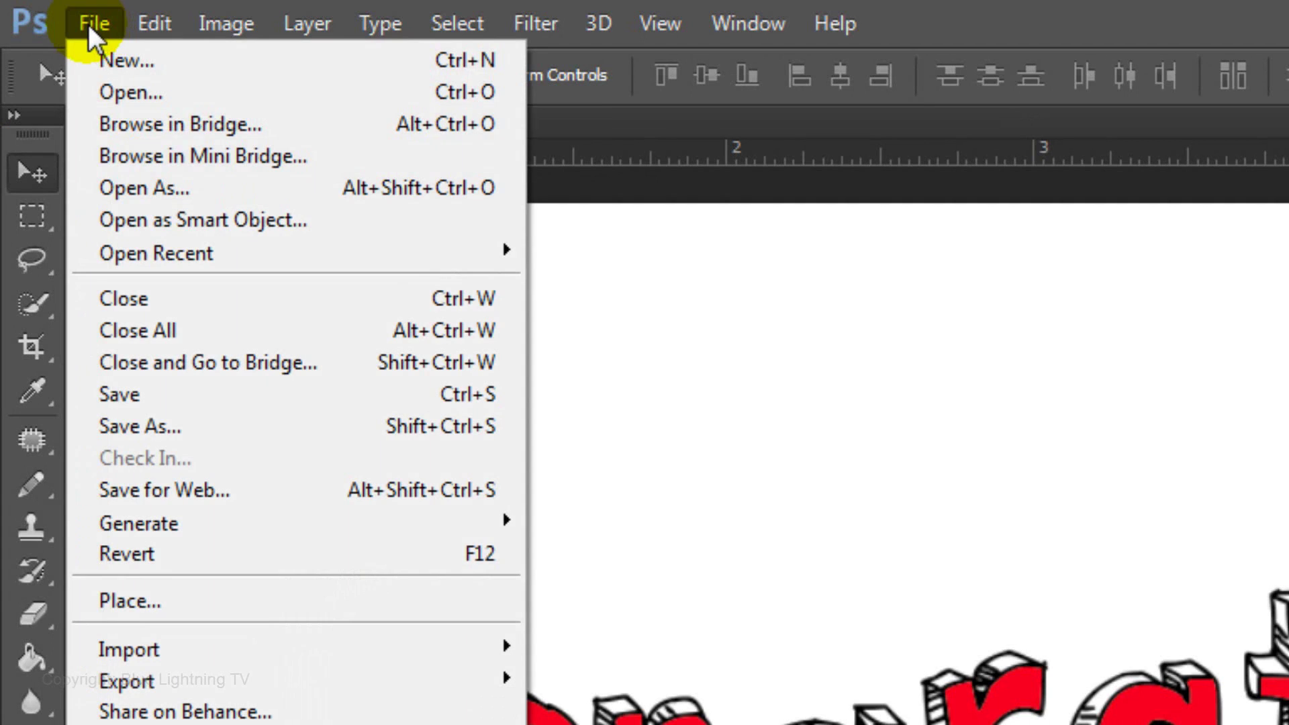
pyautogui.click(168, 427)
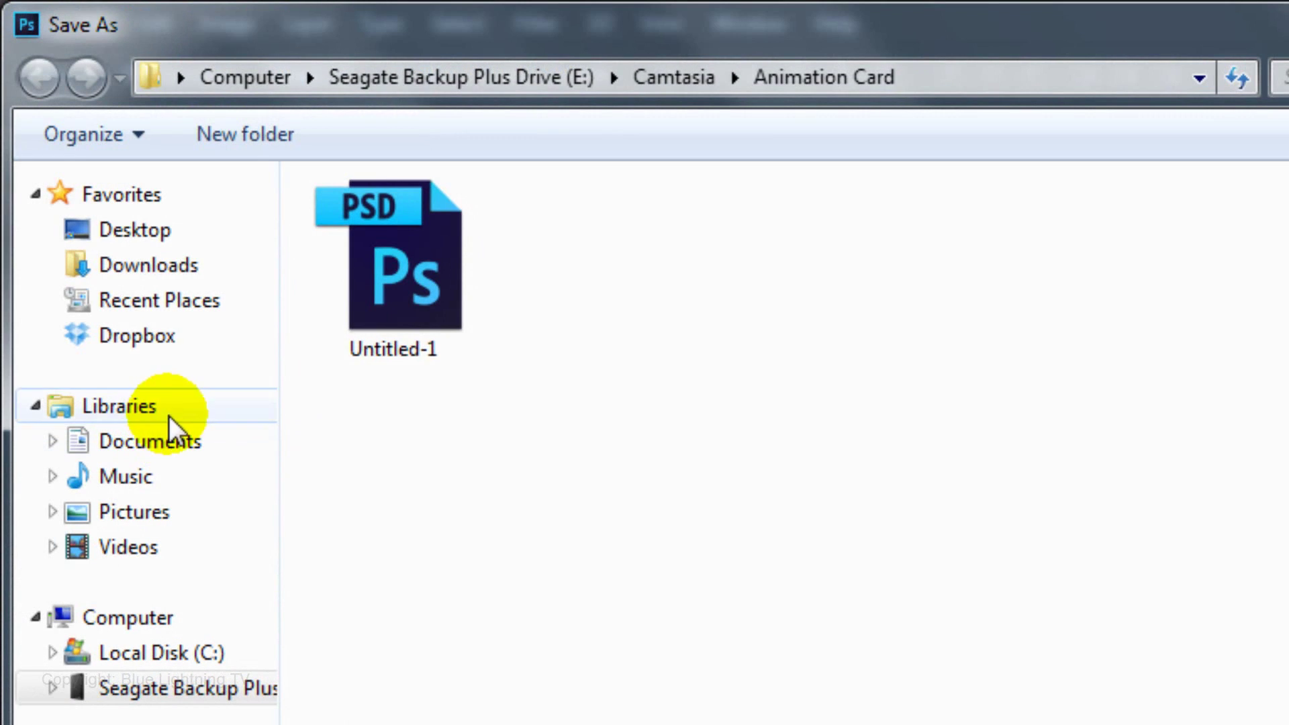
pyautogui.click(131, 228)
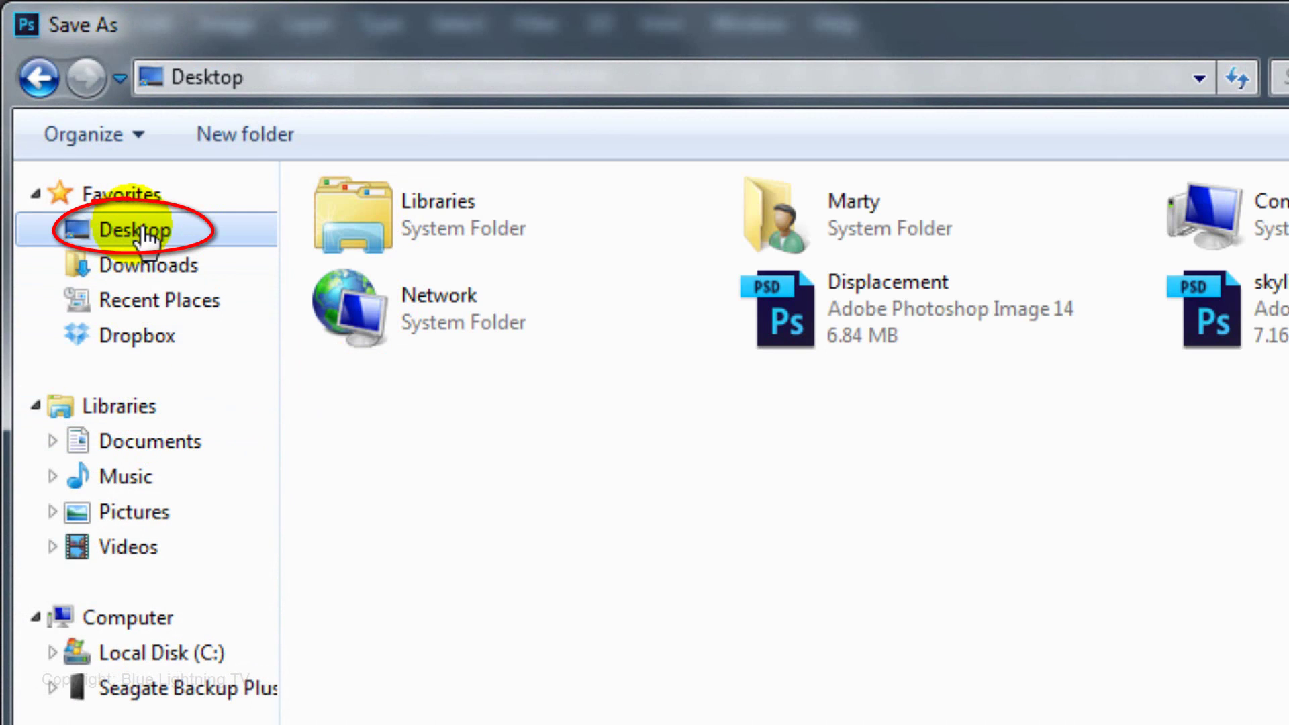
pyautogui.click(245, 132)
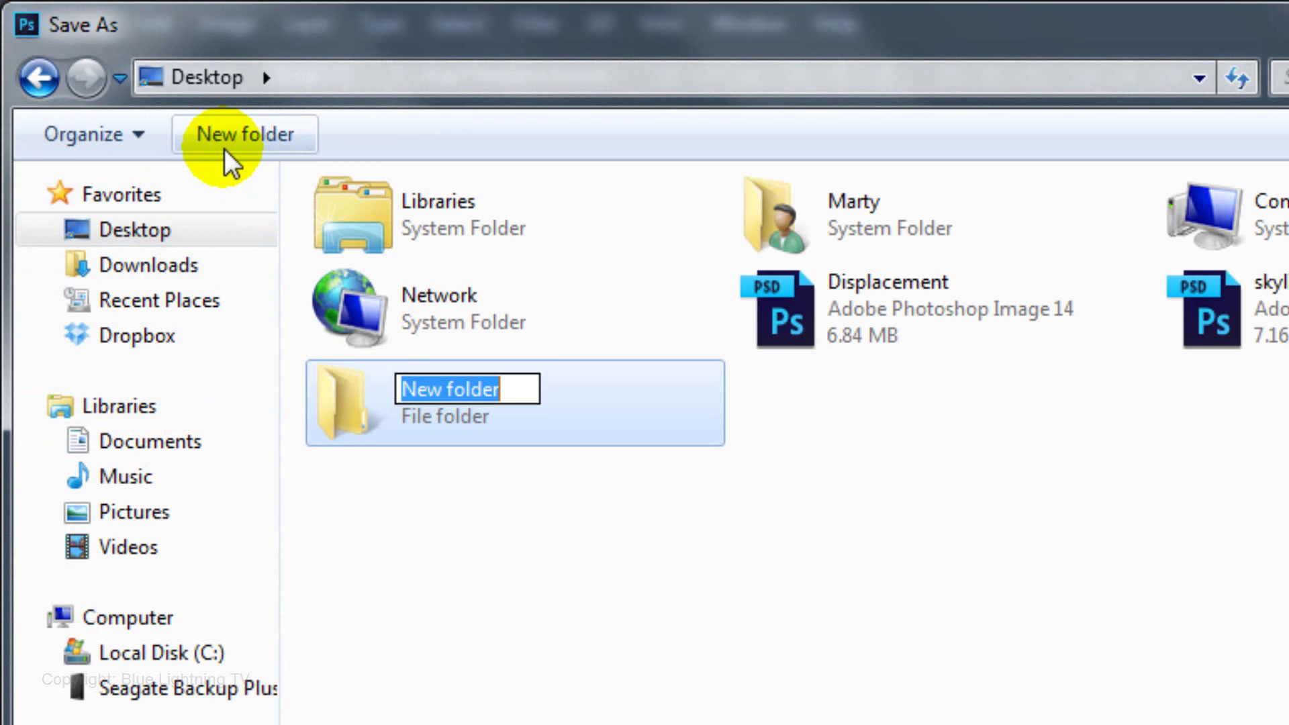
pyautogui.write('Animation')
pyautogui.press('Return')
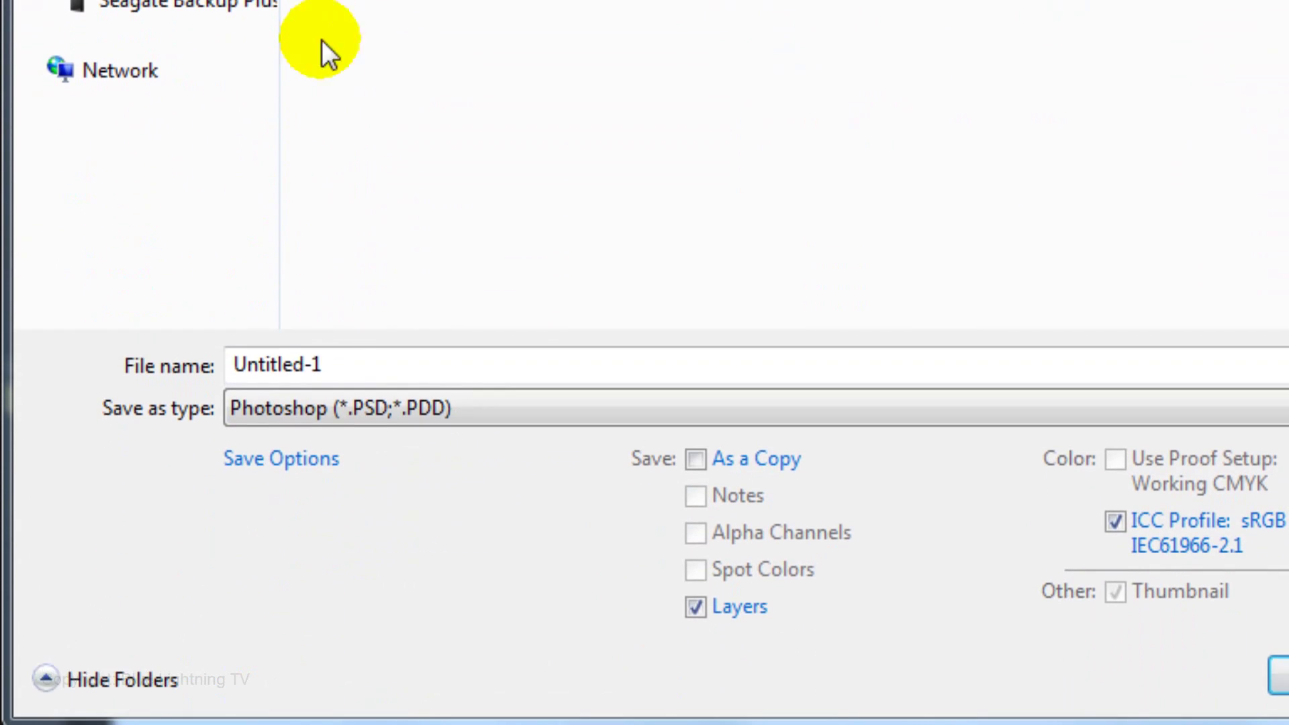
# Step: Save the image there as JPEG named '1' at maximum quality 12
pyautogui.click(354, 368)
pyautogui.write('1')
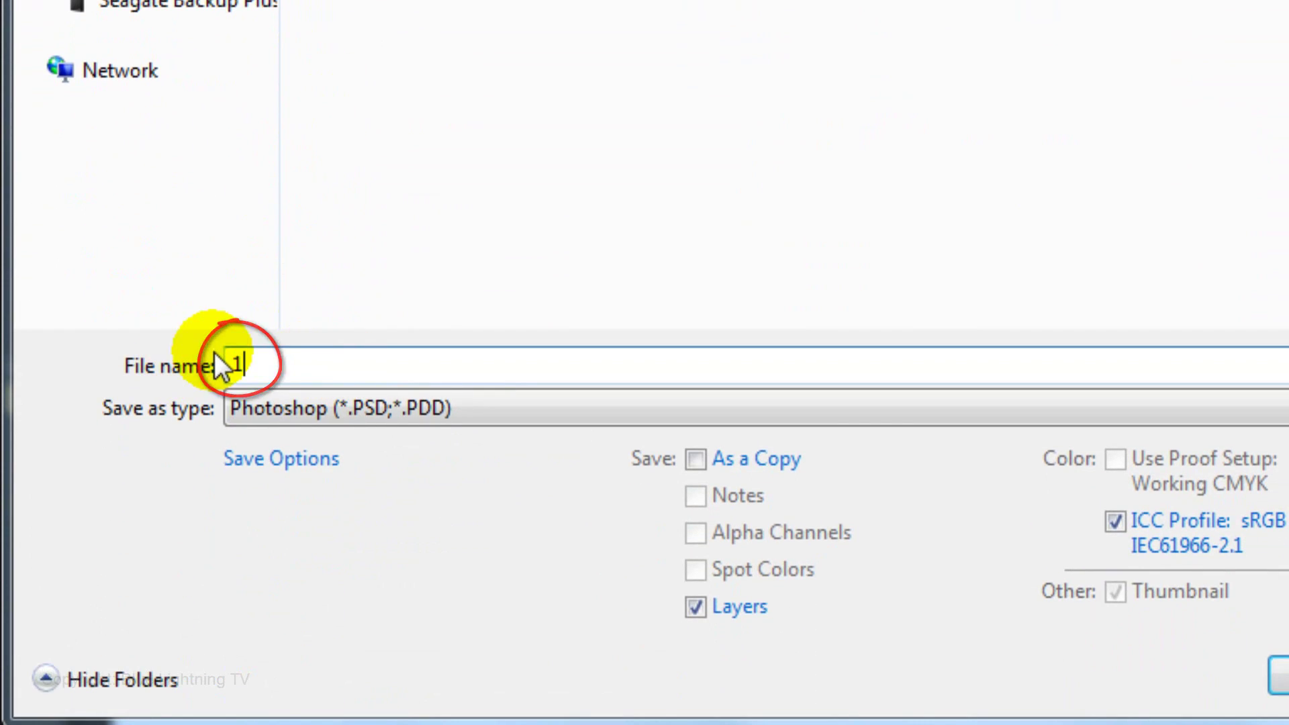
pyautogui.click(269, 409)
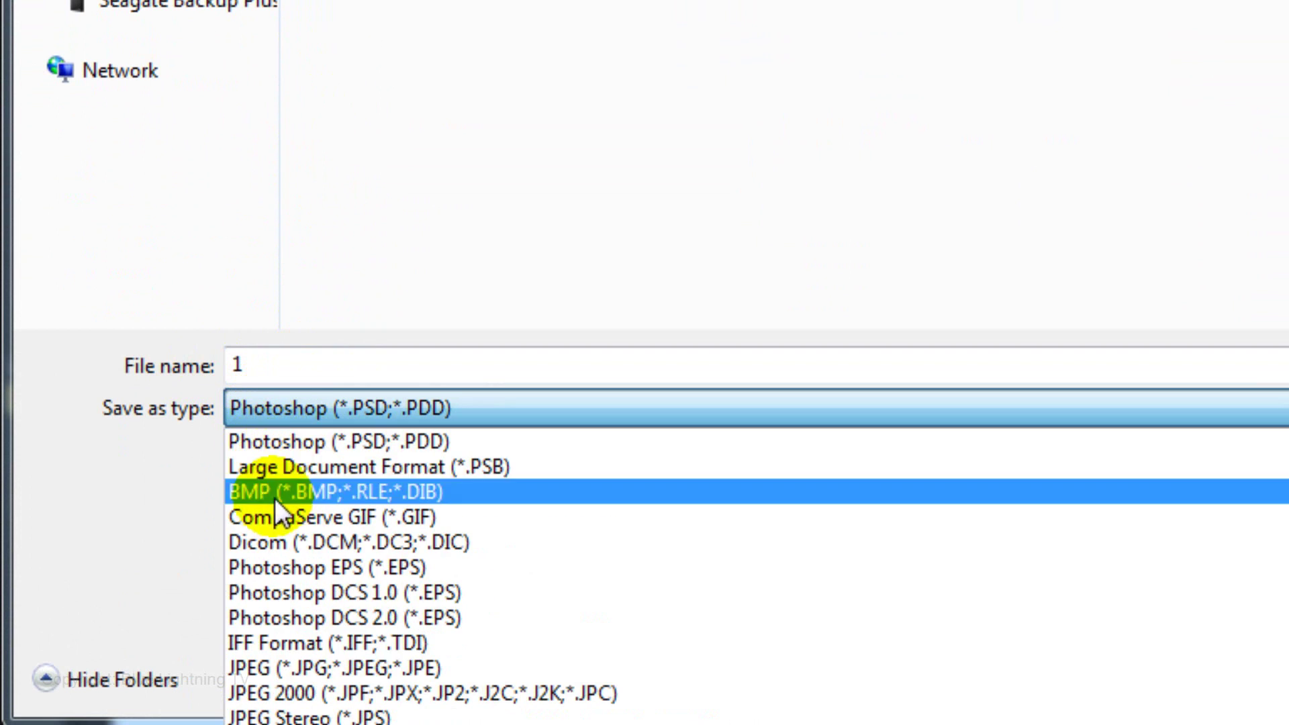
pyautogui.click(305, 668)
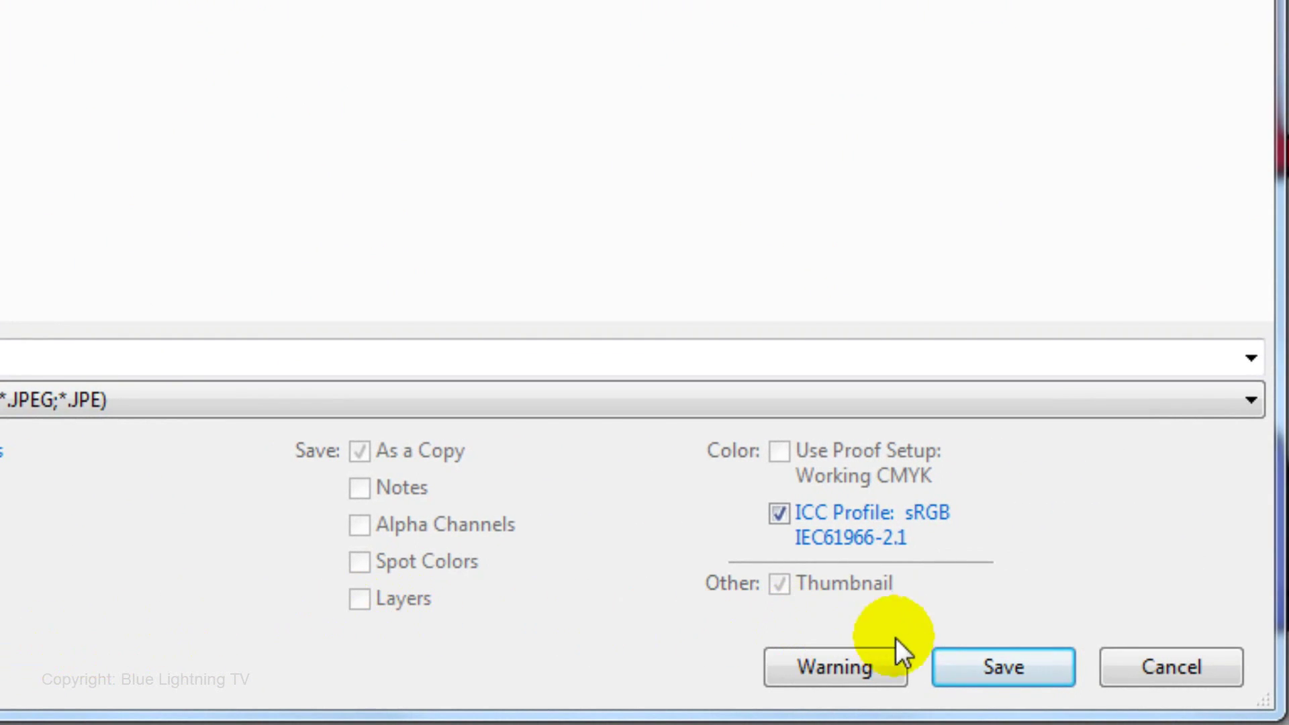
pyautogui.click(967, 675)
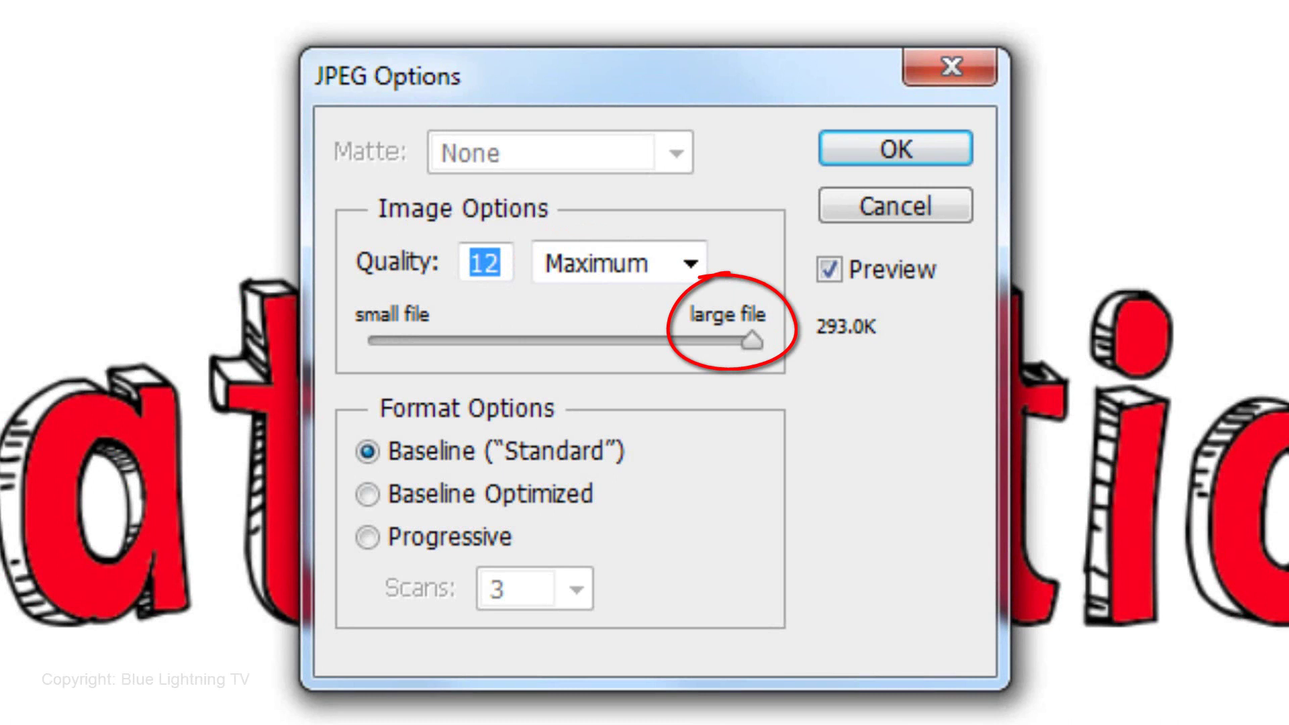
pyautogui.click(915, 149)
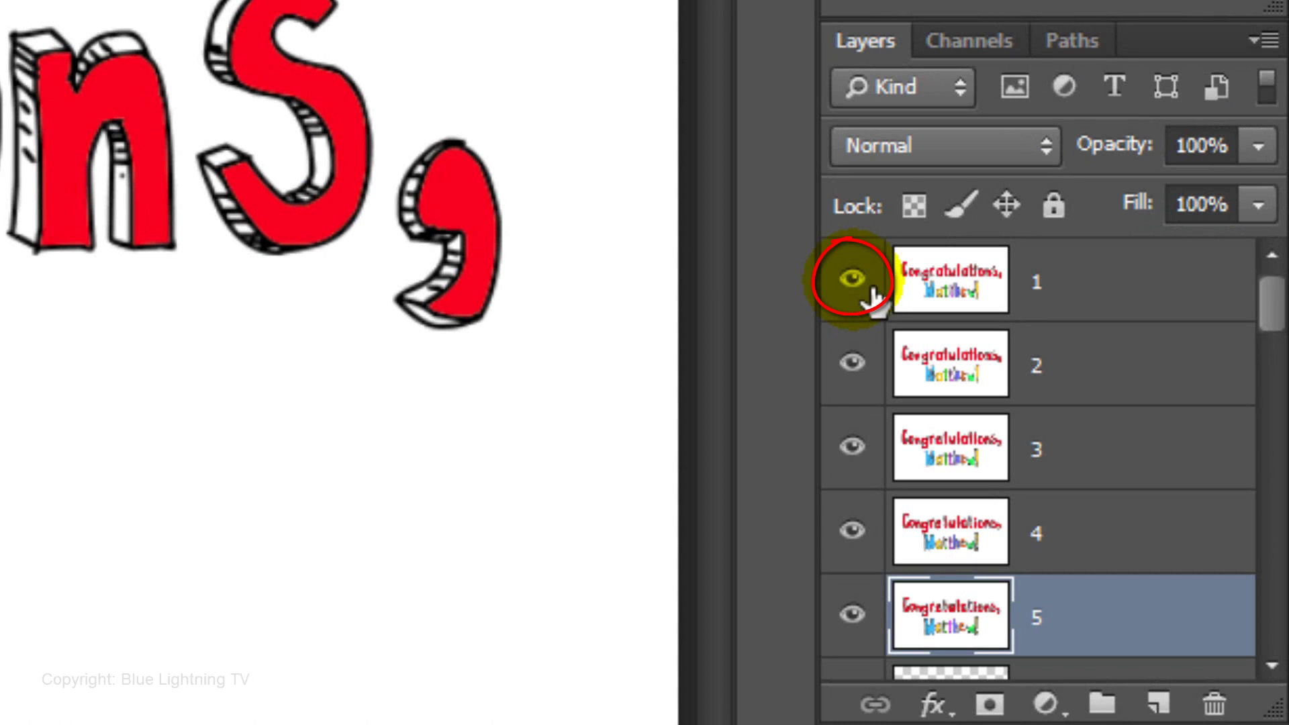
pyautogui.click(867, 282)
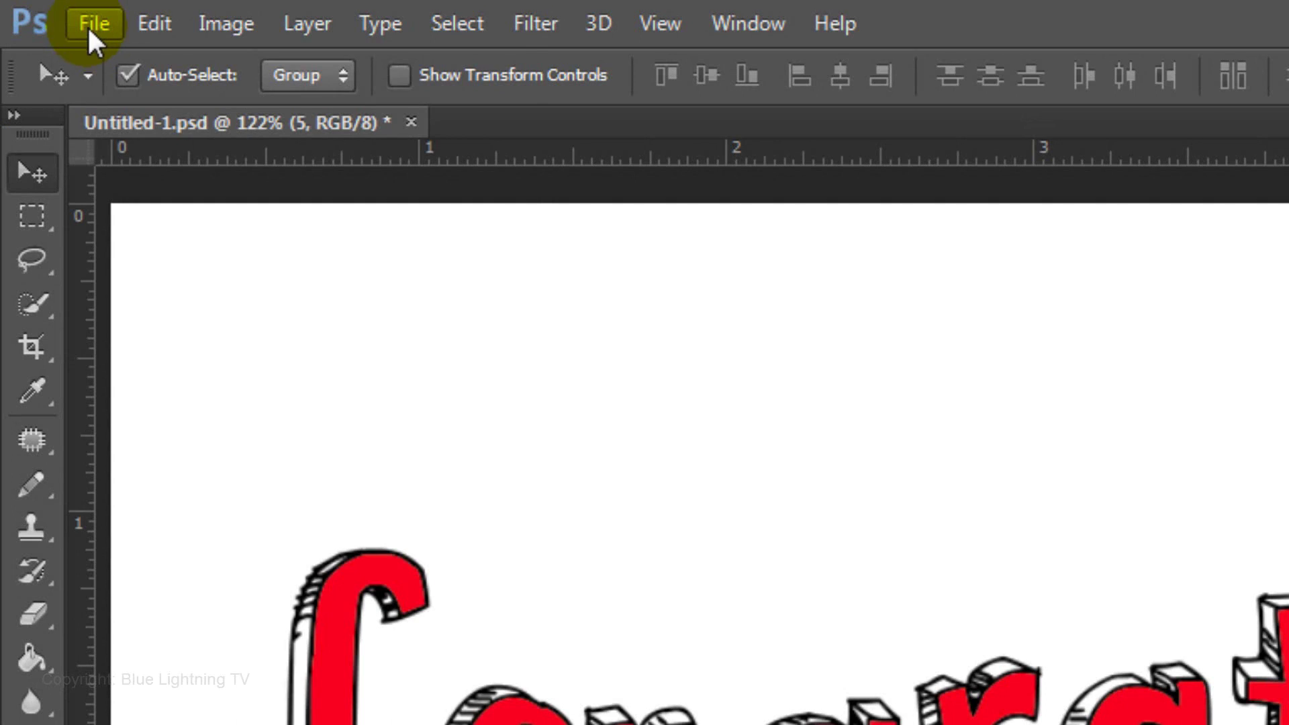
pyautogui.click(91, 24)
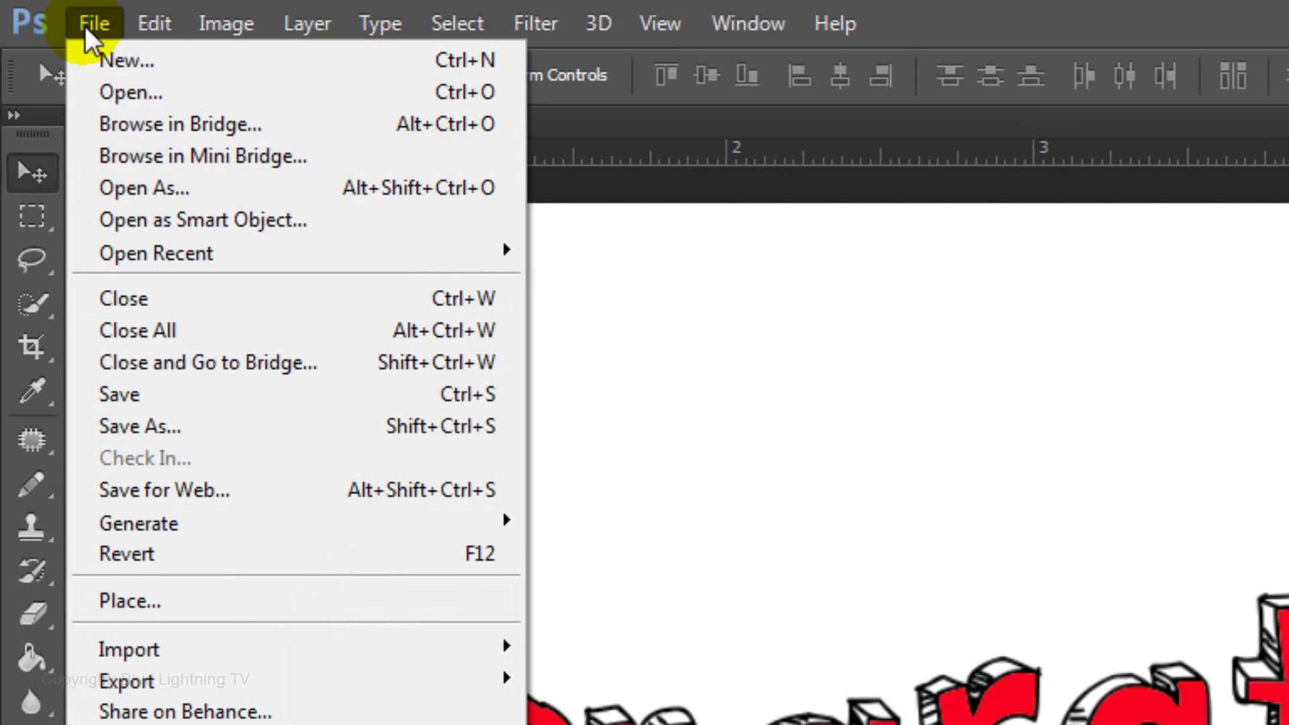
pyautogui.click(178, 432)
pyautogui.click(158, 232)
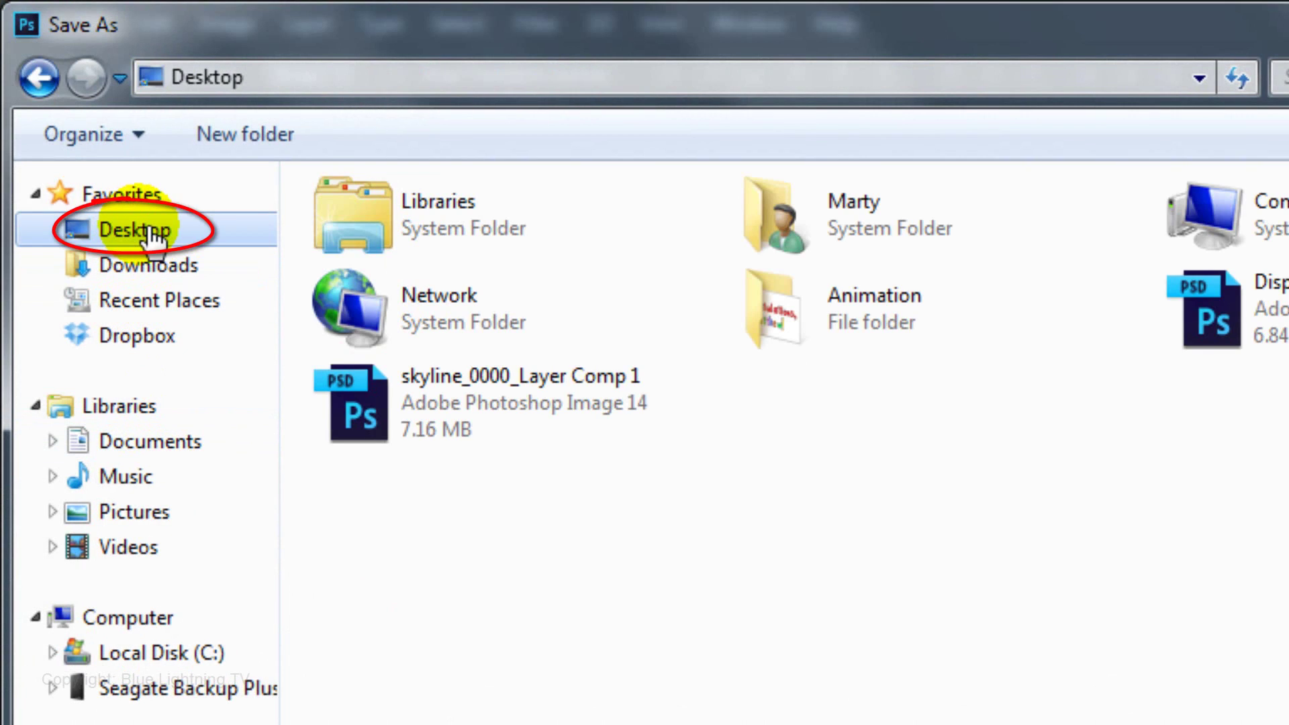
pyautogui.click(754, 316)
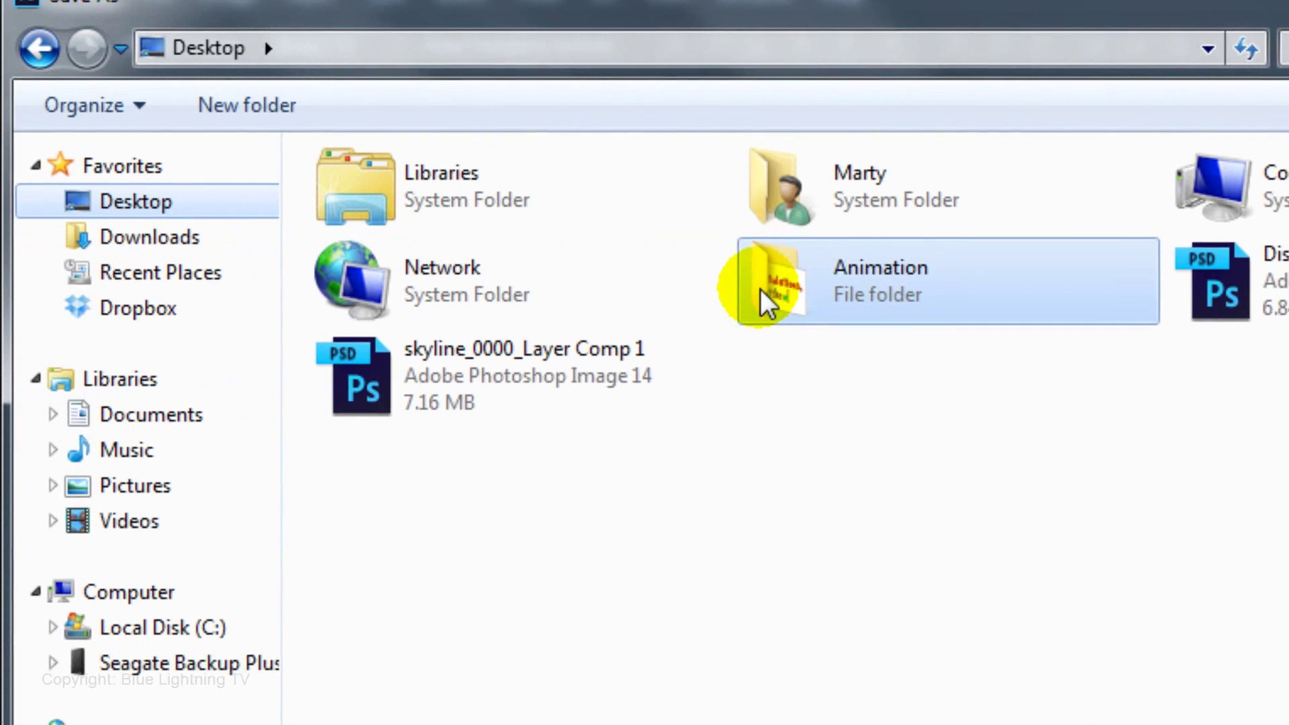
pyautogui.doubleClick(759, 318)
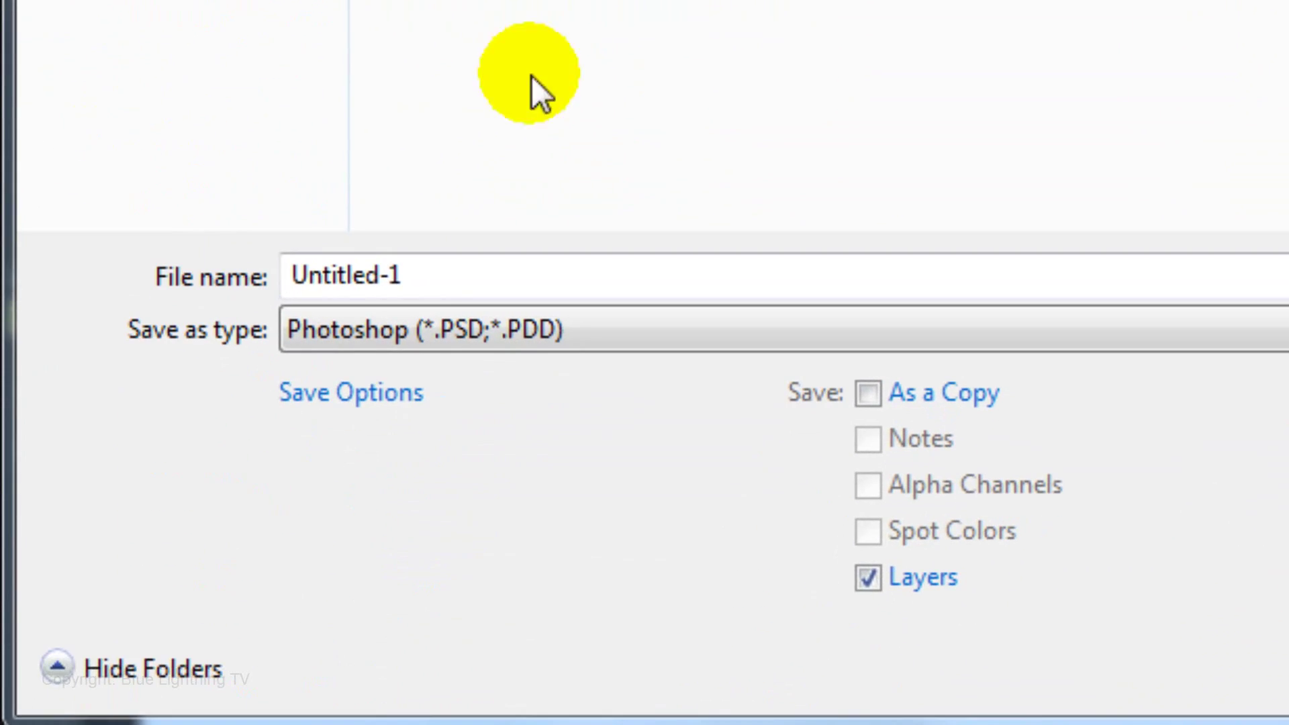
pyautogui.click(440, 292)
pyautogui.write('2')
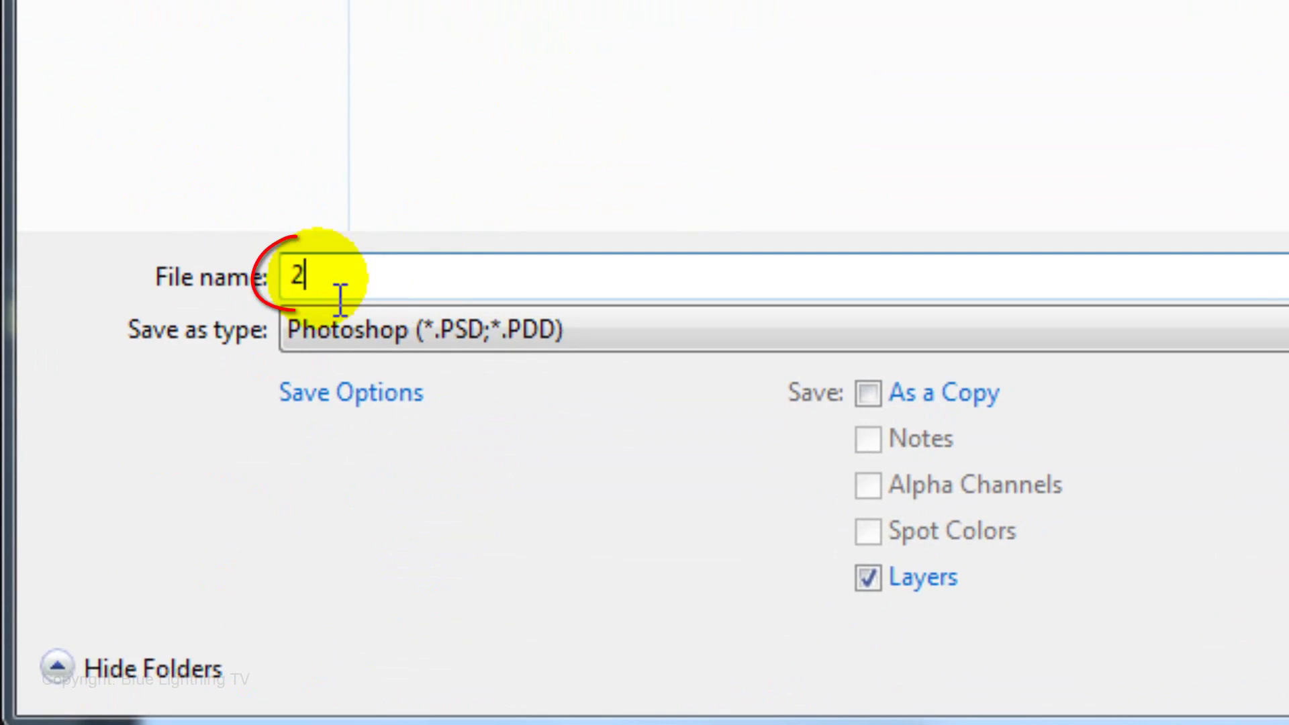
pyautogui.click(360, 332)
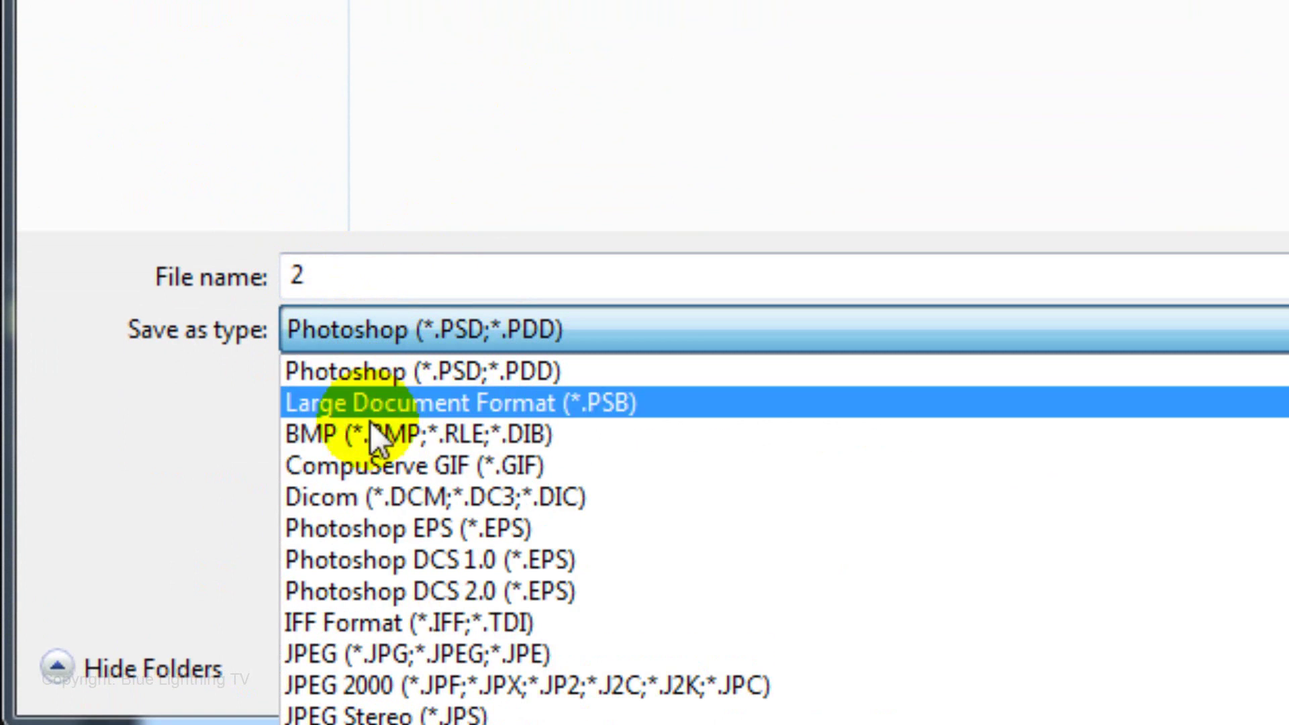
pyautogui.click(377, 656)
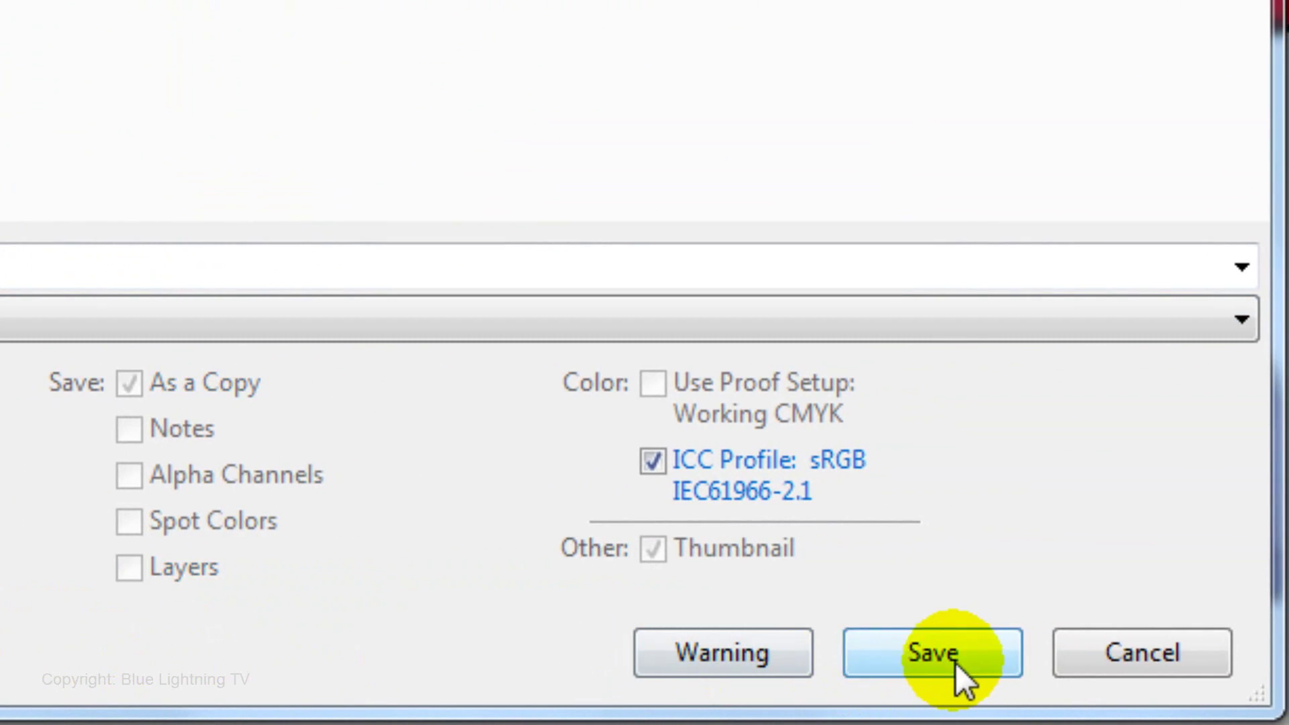
pyautogui.click(953, 662)
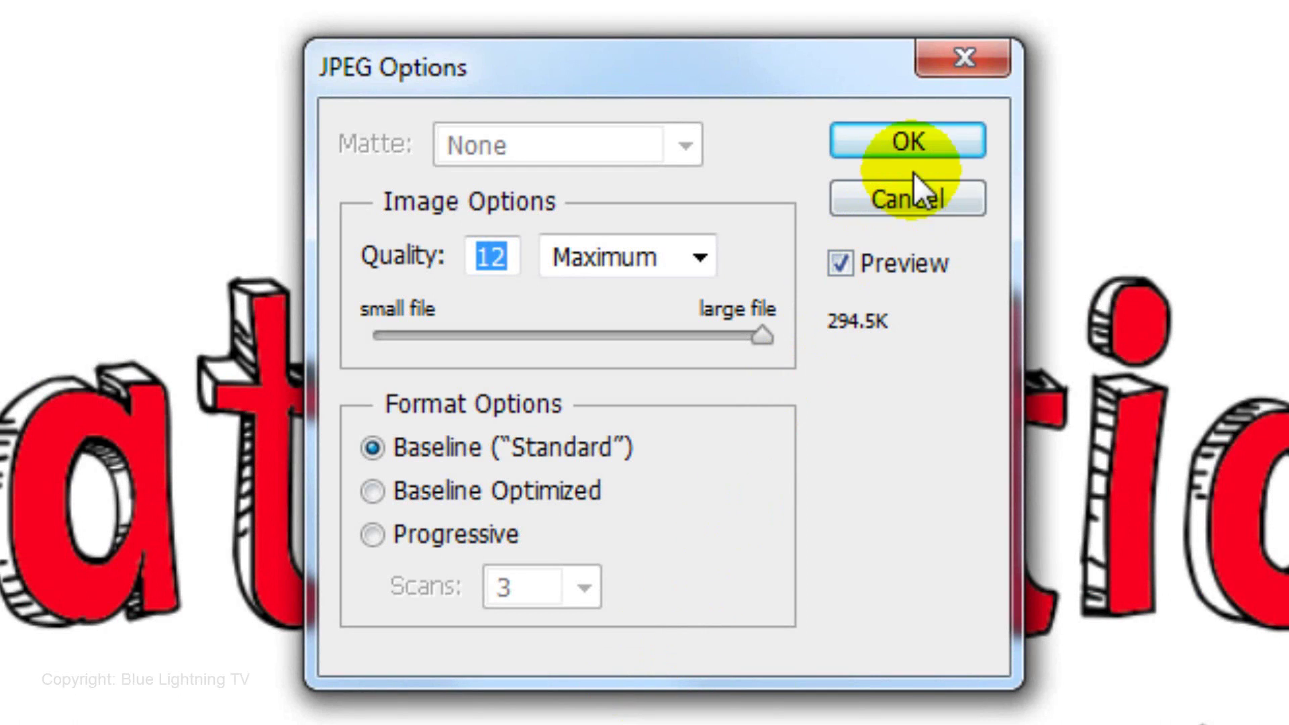
pyautogui.click(916, 137)
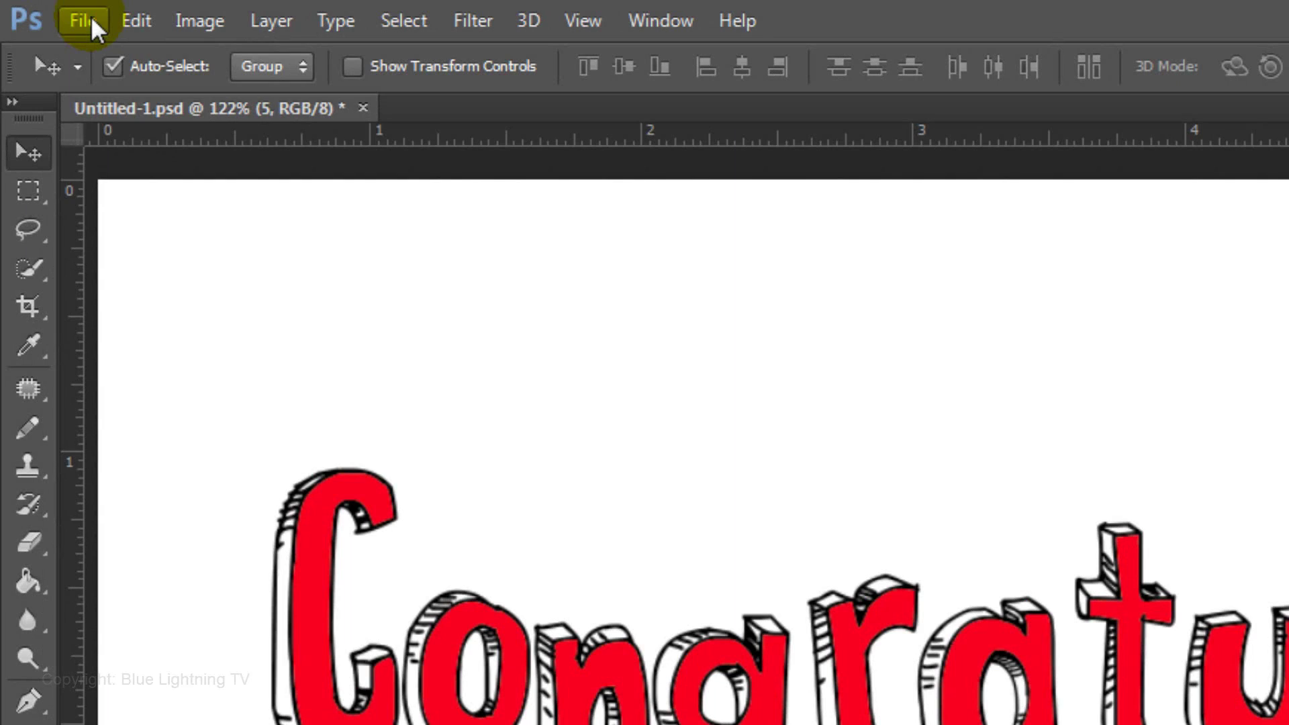
# Step: Use Load Files into Stack with the Animation folder to stack 1.jpg–5.jpg as layers
pyautogui.click(89, 17)
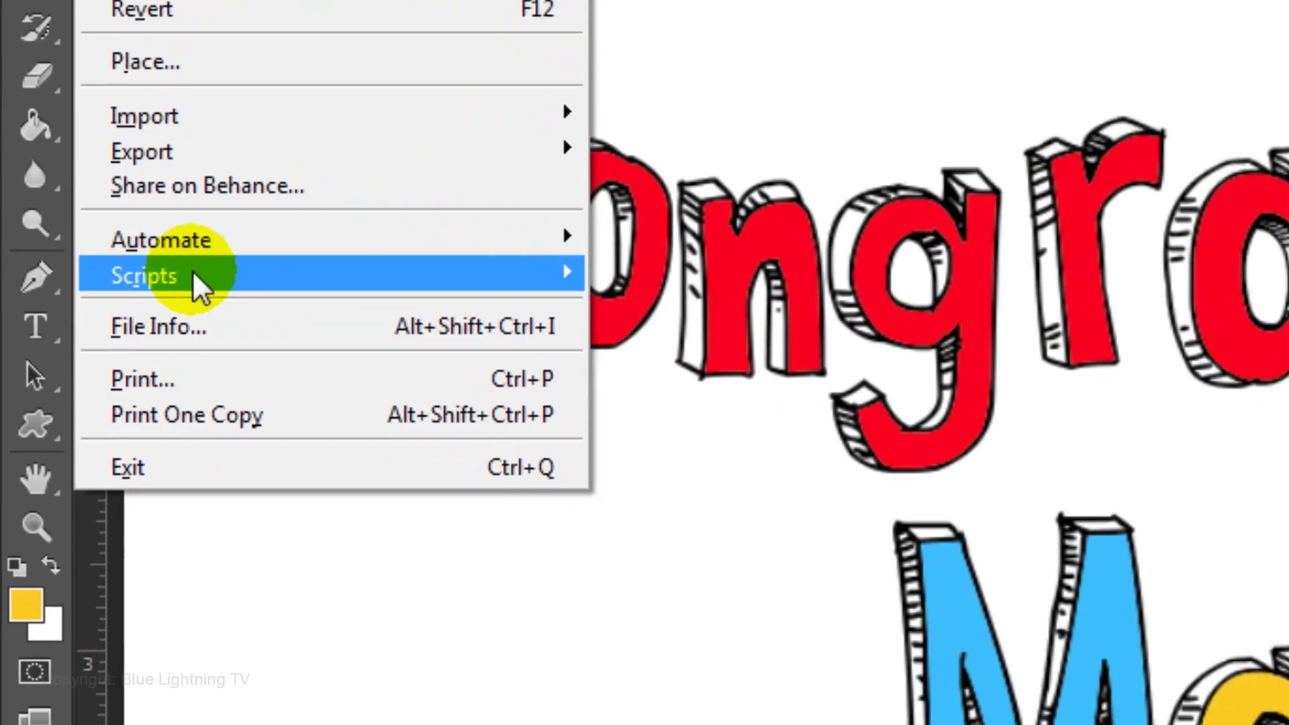
pyautogui.moveTo(156, 662)
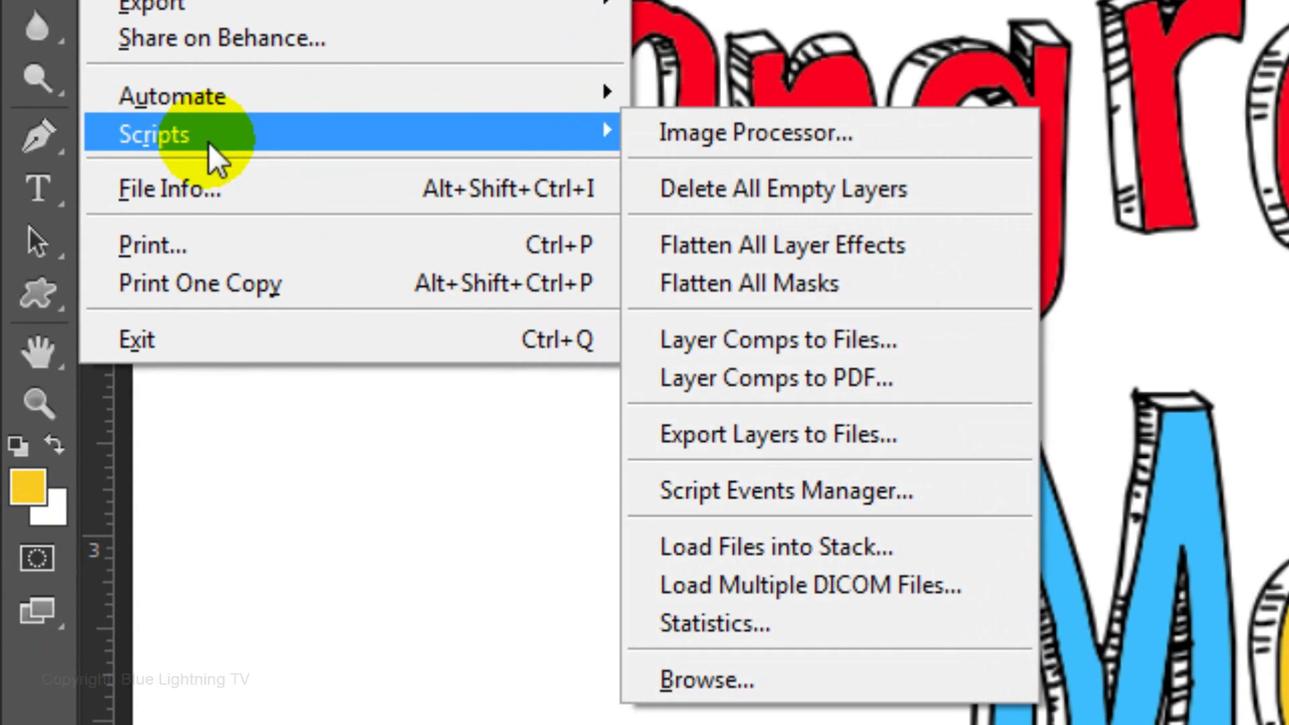
pyautogui.click(864, 552)
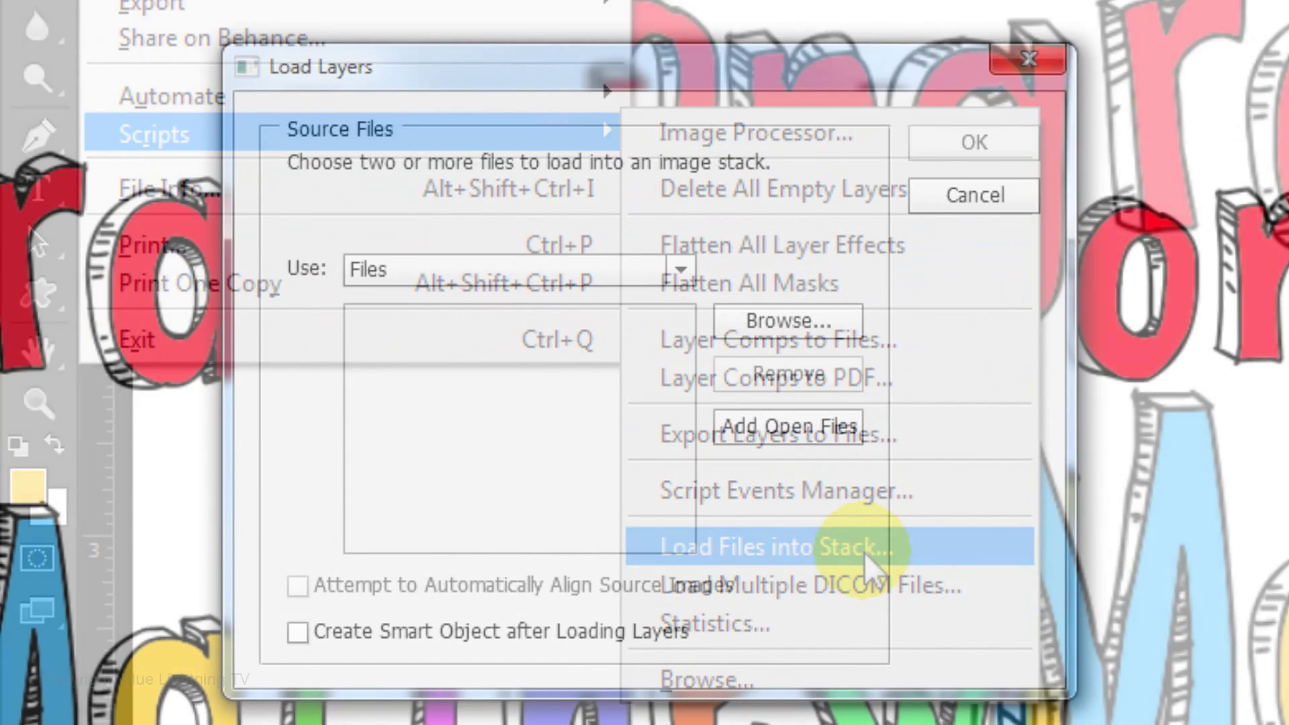
pyautogui.click(680, 266)
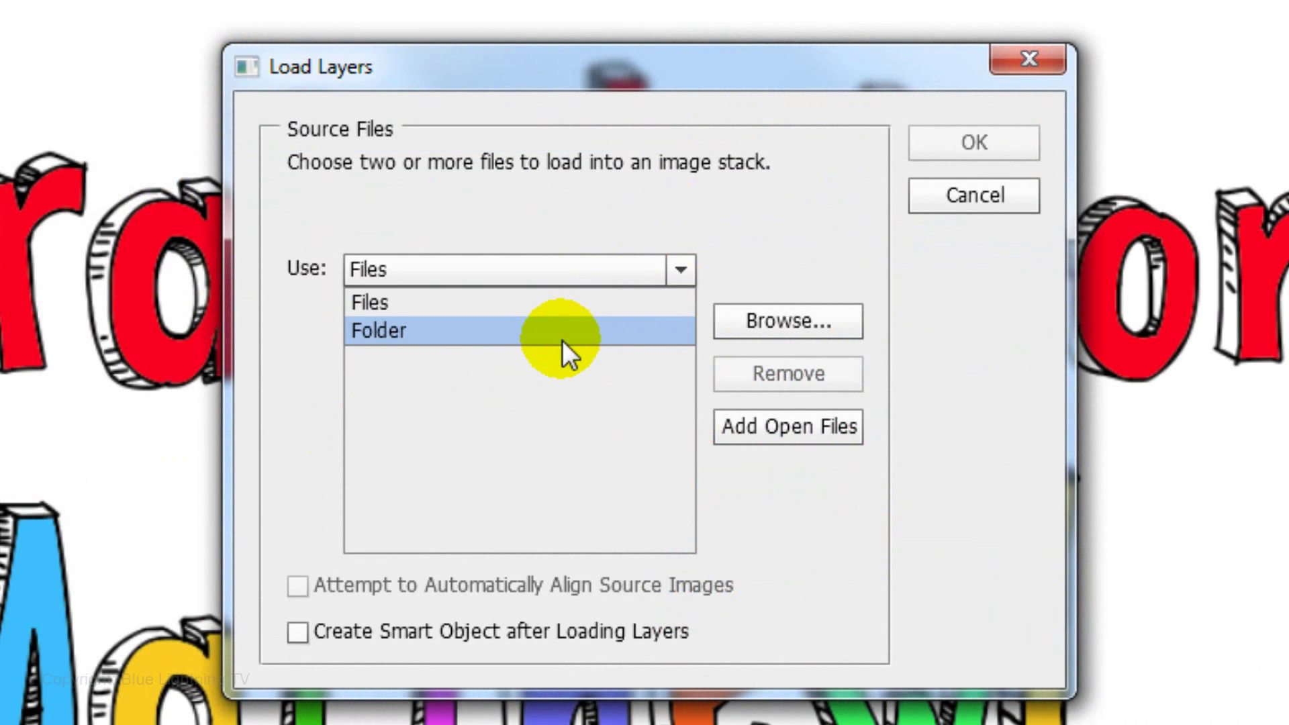
pyautogui.click(562, 340)
pyautogui.click(795, 325)
pyautogui.click(465, 509)
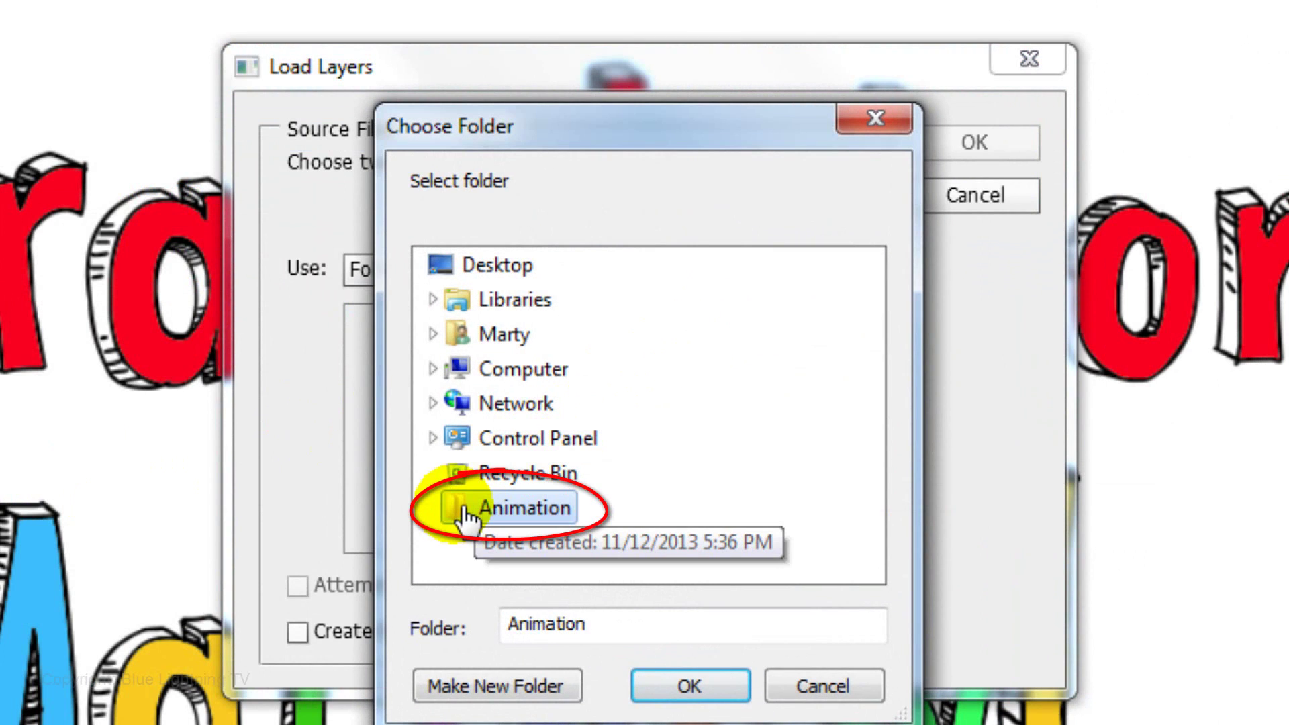
pyautogui.click(688, 687)
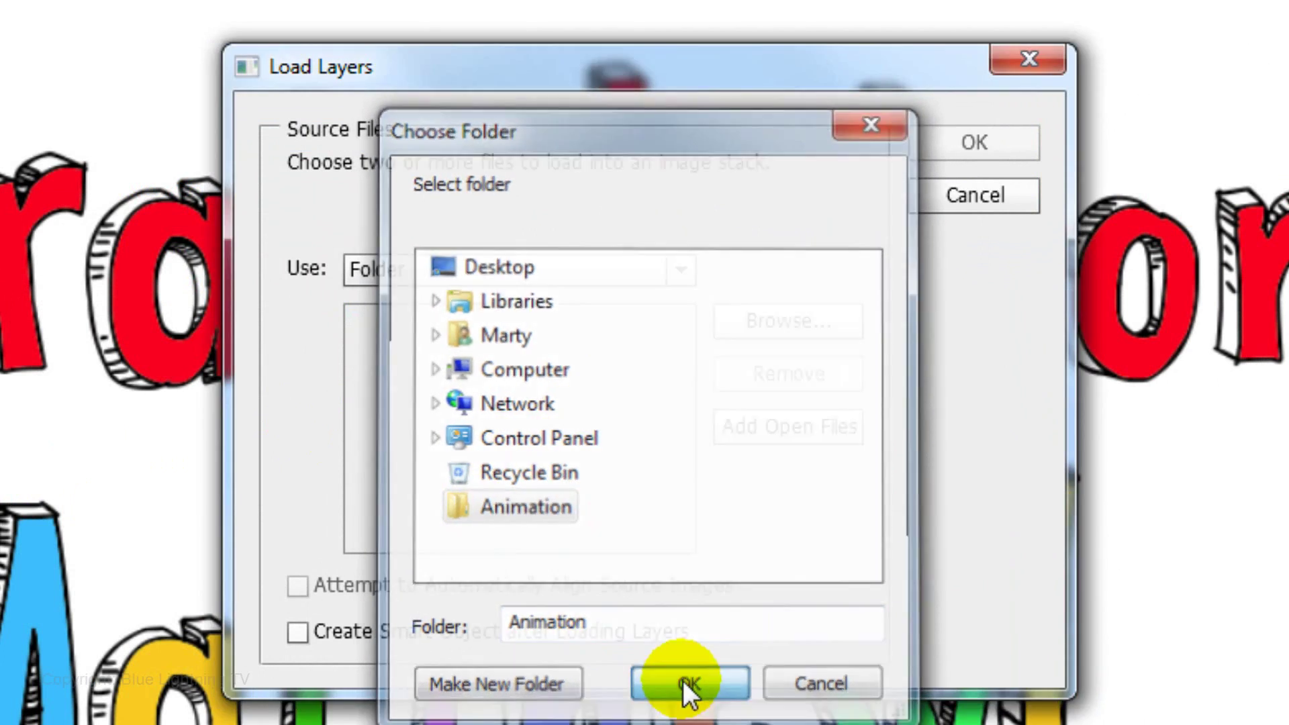
pyautogui.click(987, 140)
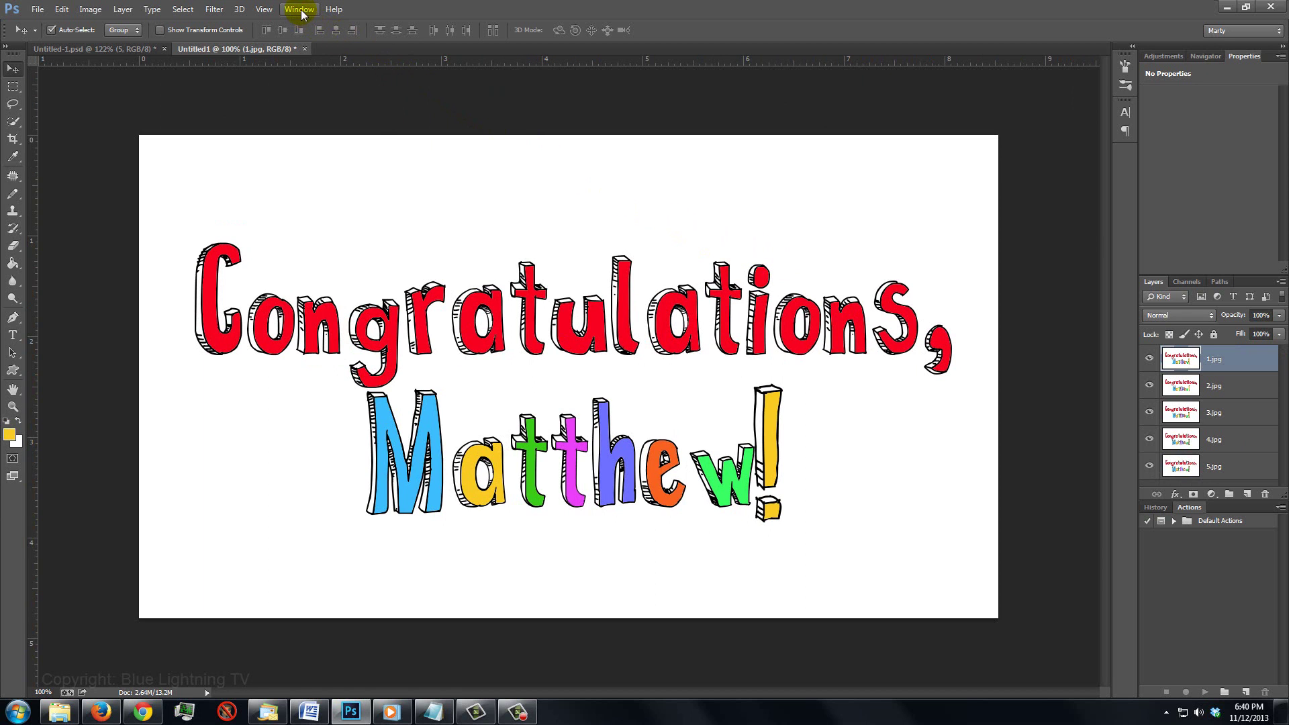
# Step: Show the Timeline panel and create a frame animation instead of a video timeline
pyautogui.click(301, 14)
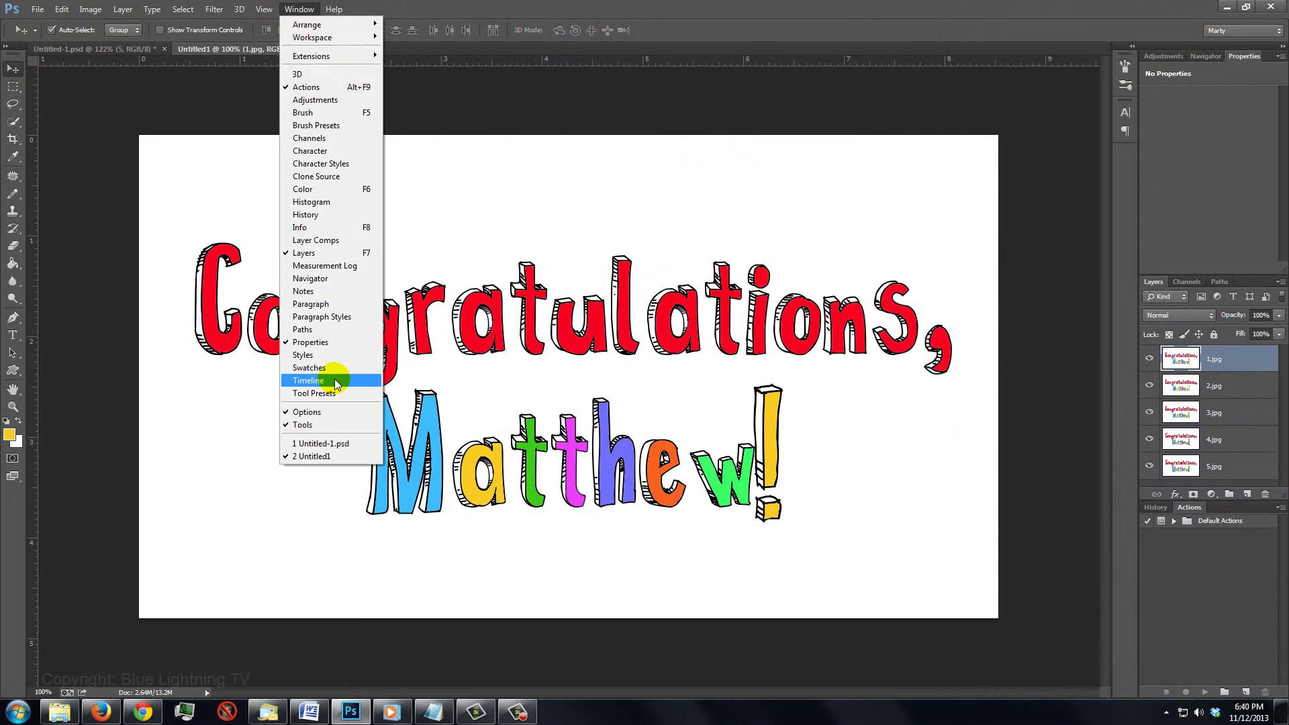
pyautogui.click(696, 232)
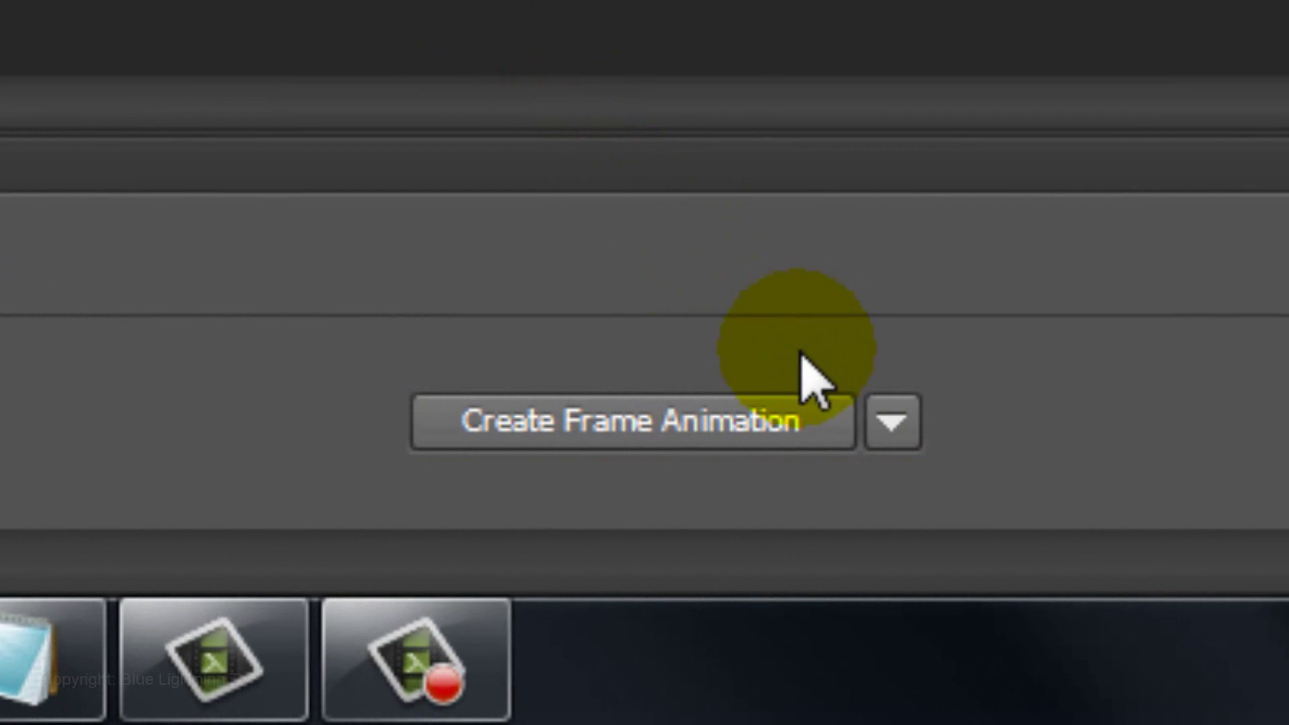
pyautogui.click(896, 430)
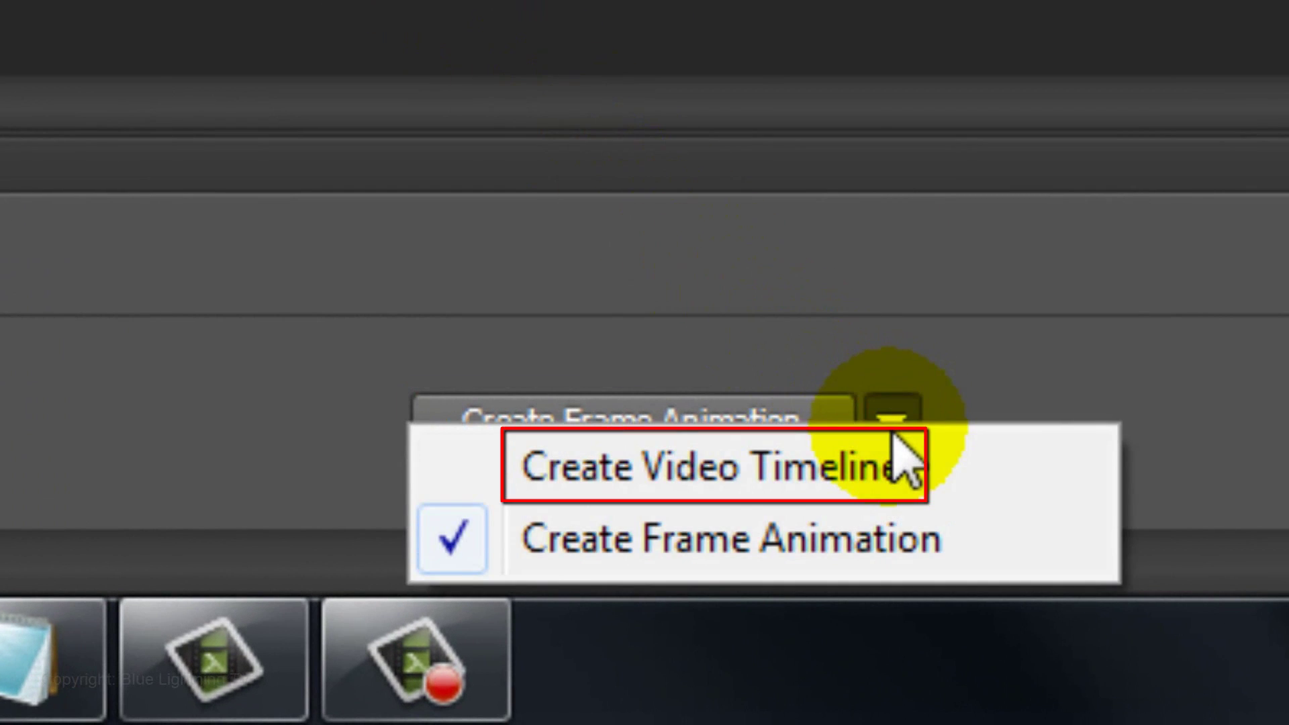
pyautogui.click(875, 549)
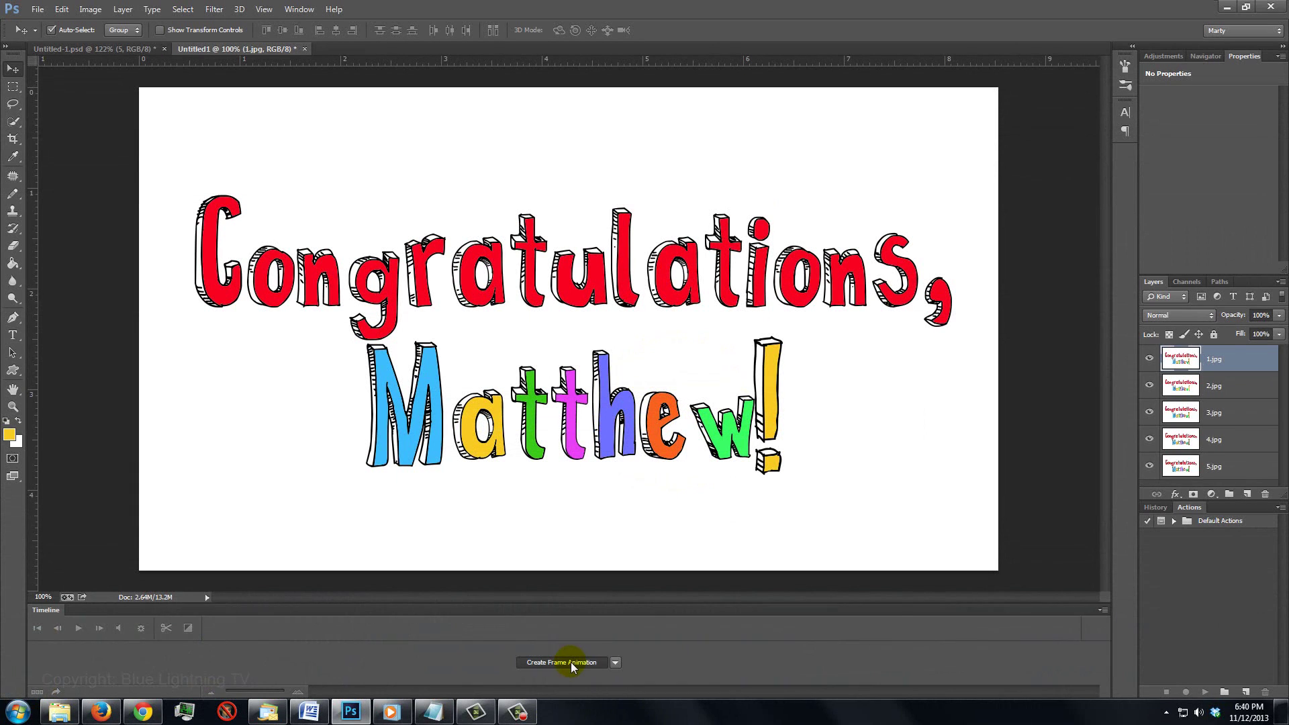
pyautogui.click(678, 430)
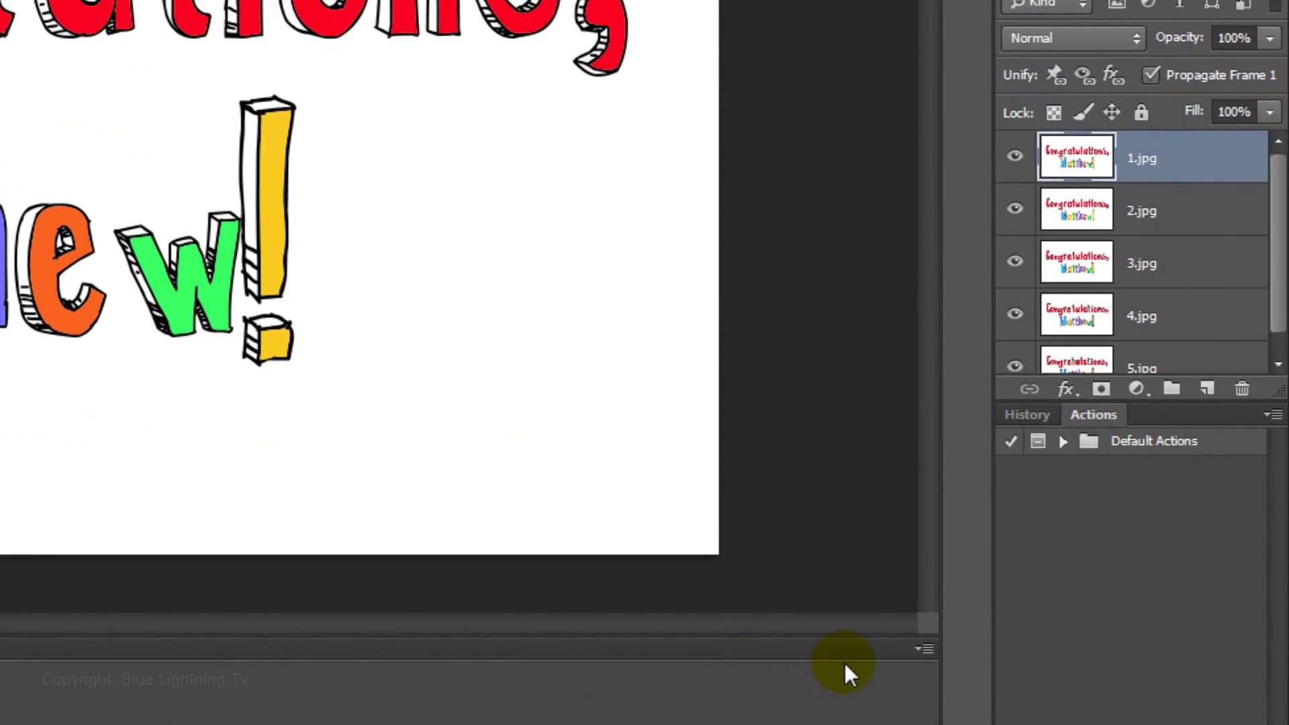
# Step: Make frames 1–5 from the five layers, then select all frames
pyautogui.click(1102, 627)
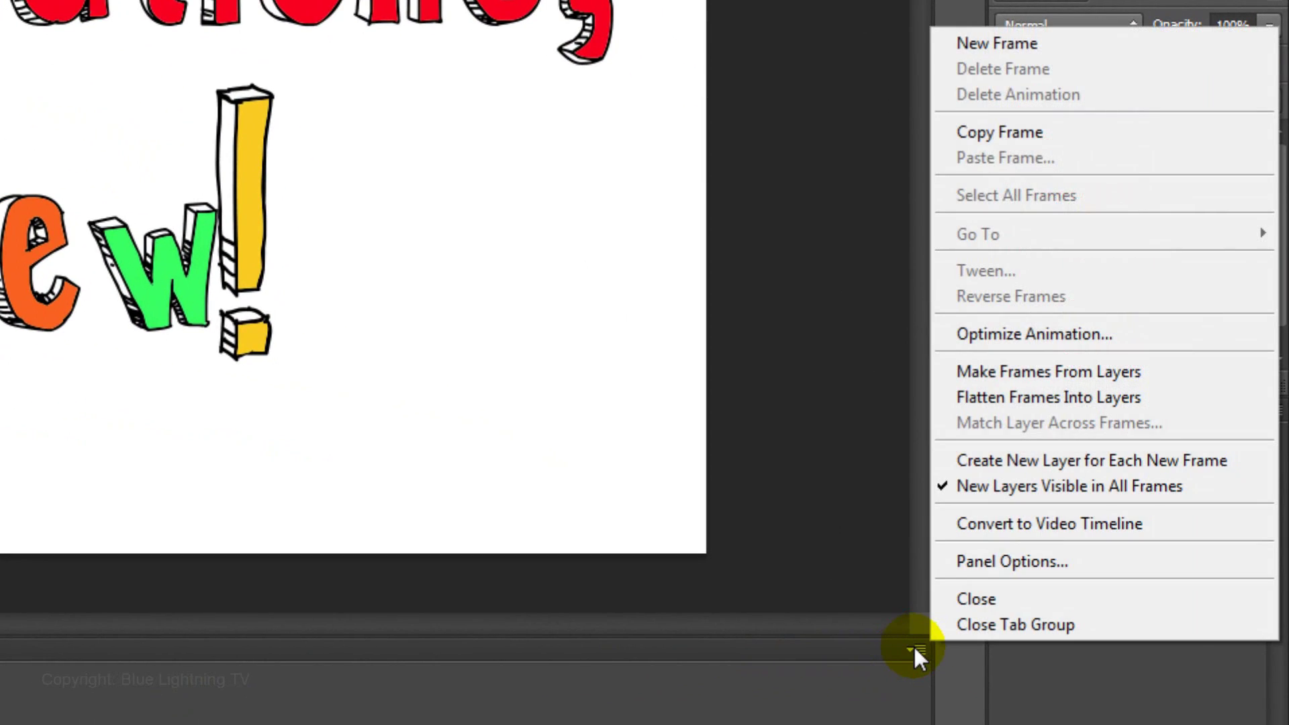
pyautogui.click(977, 374)
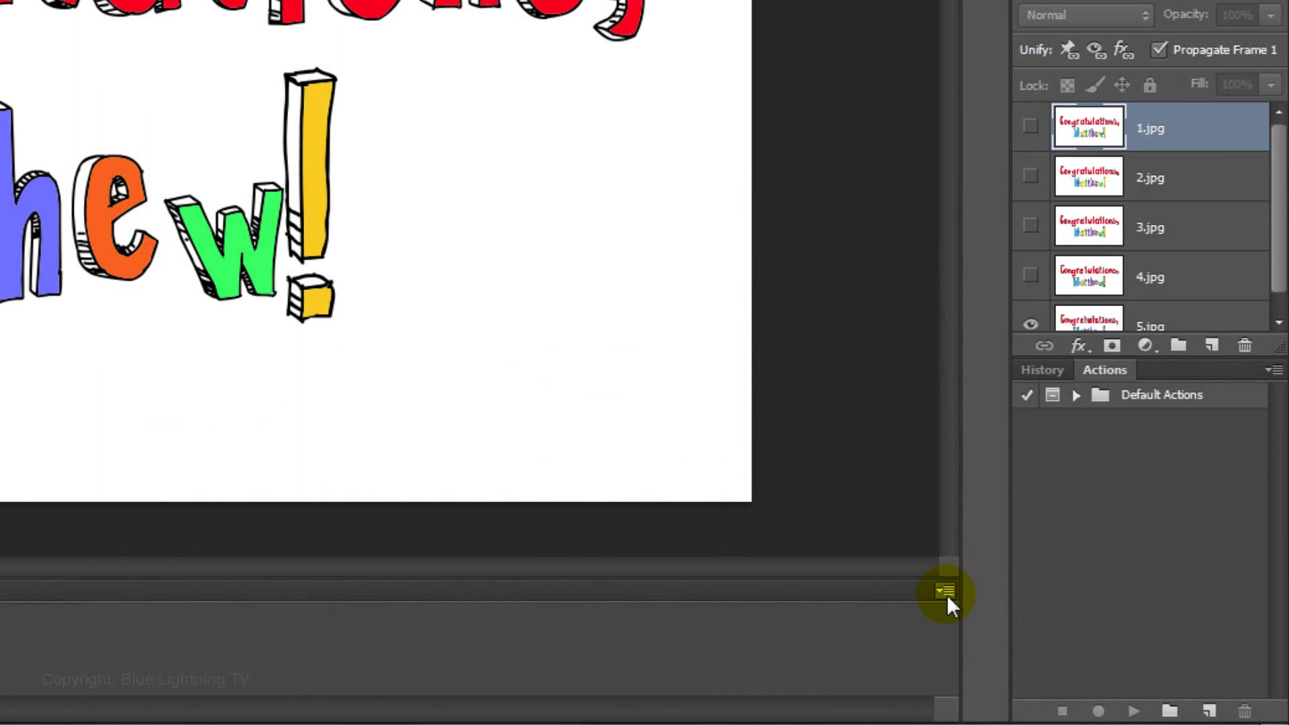
pyautogui.click(945, 593)
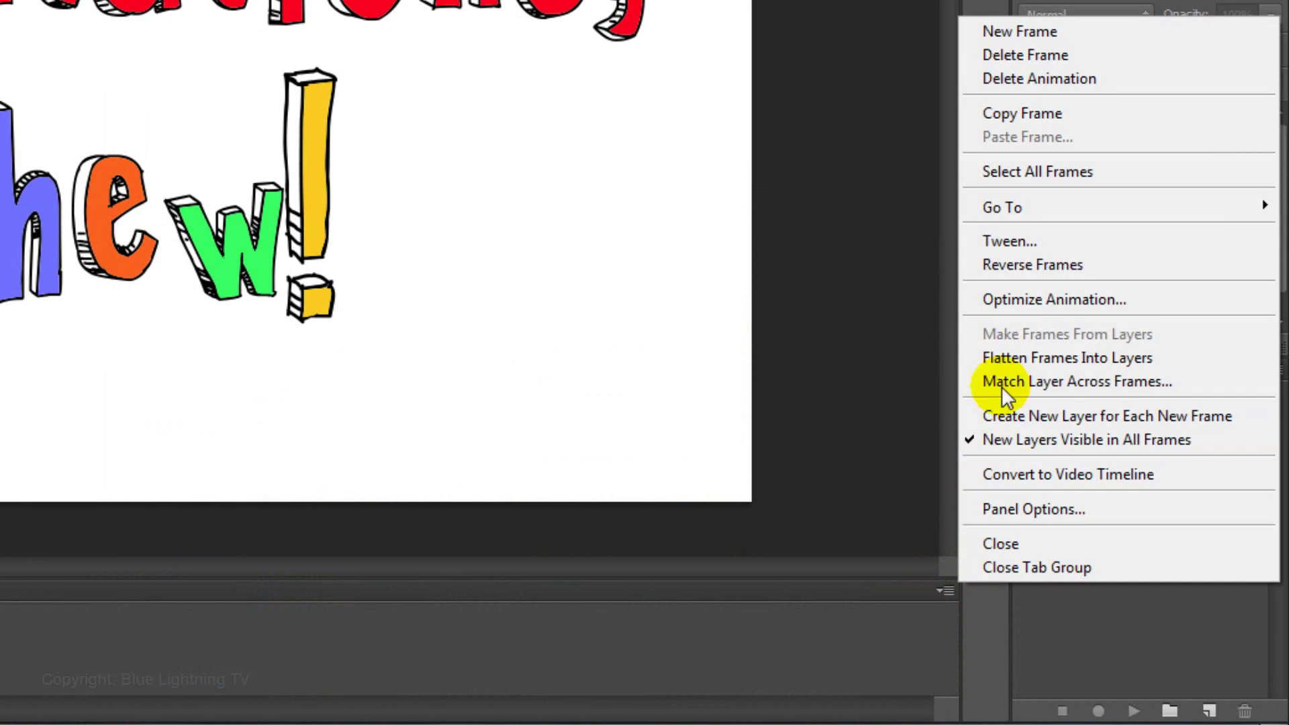
pyautogui.click(984, 171)
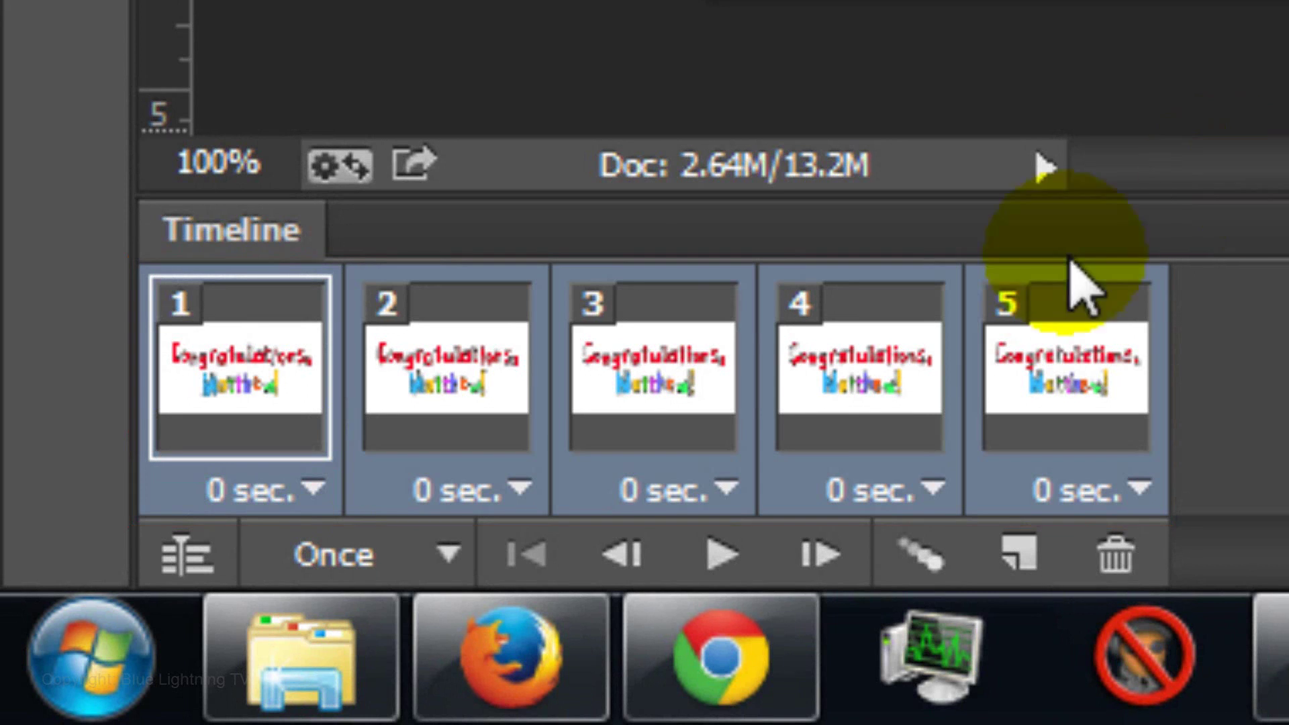
# Step: Give every frame a 0.1 s delay, set looping to Forever, and play the preview
pyautogui.click(314, 491)
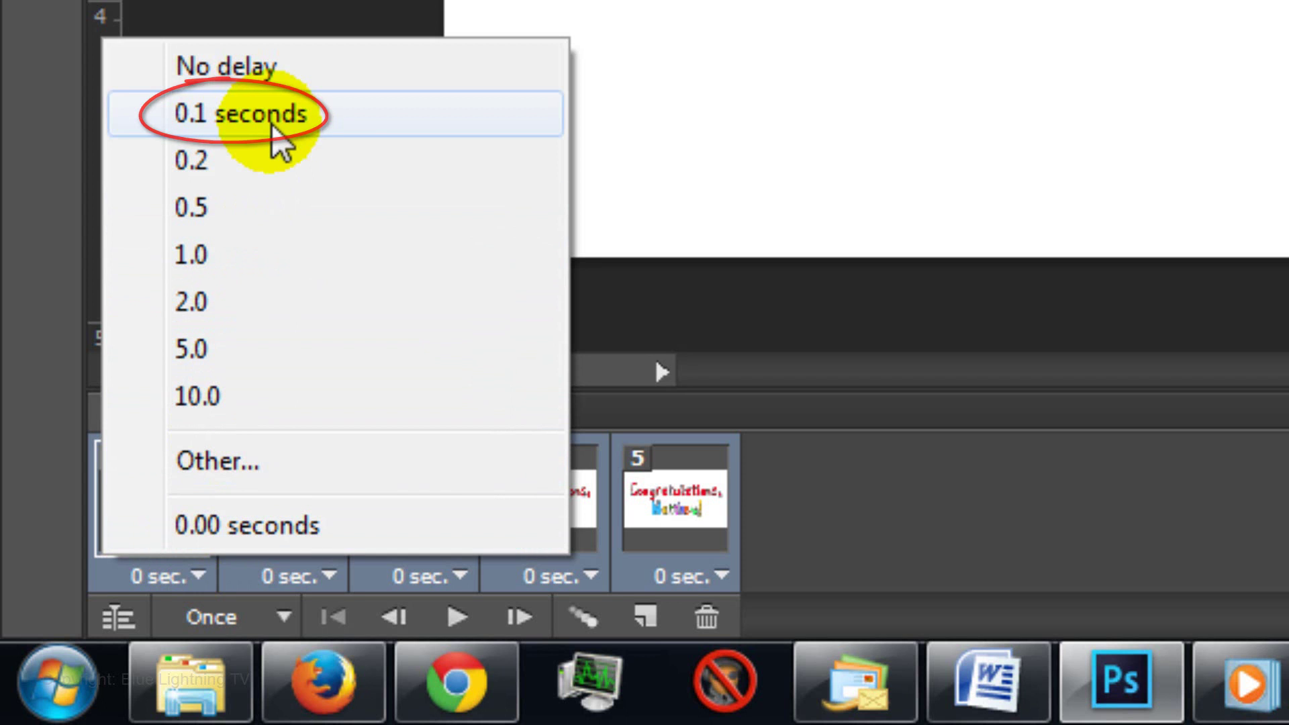
pyautogui.click(272, 126)
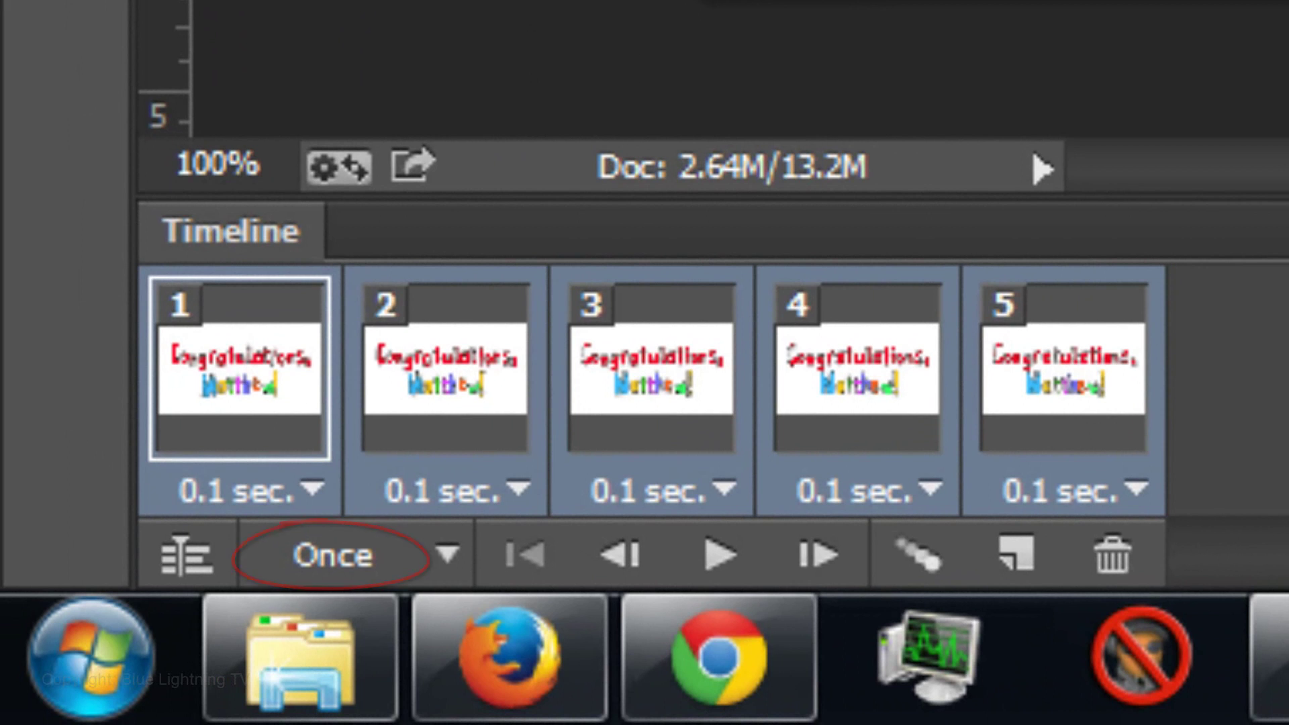
pyautogui.click(446, 557)
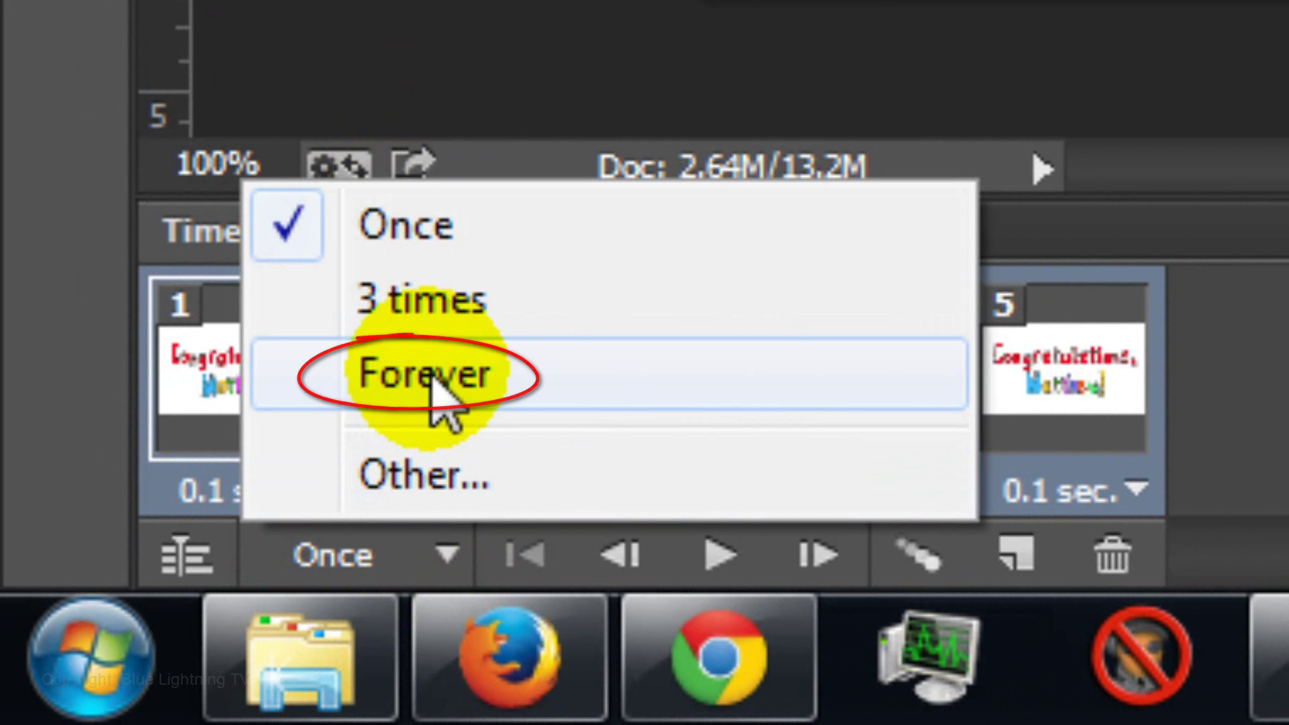
pyautogui.click(443, 396)
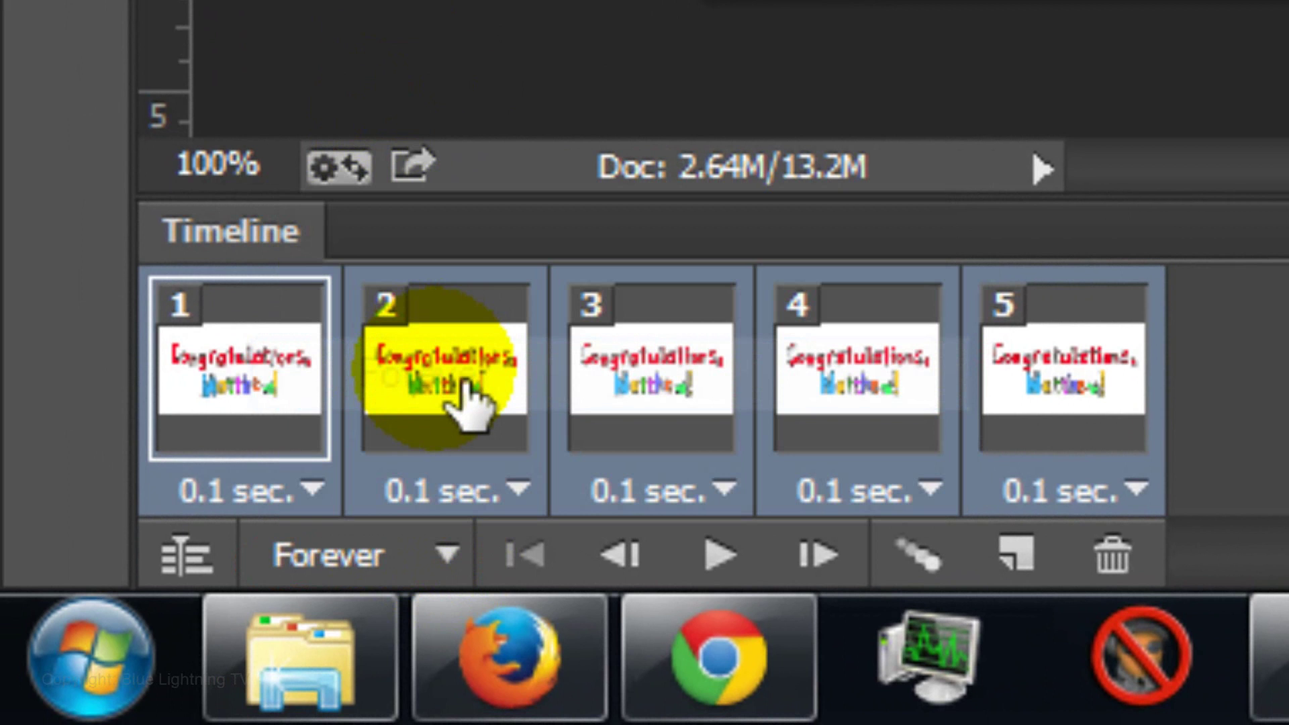
pyautogui.click(749, 571)
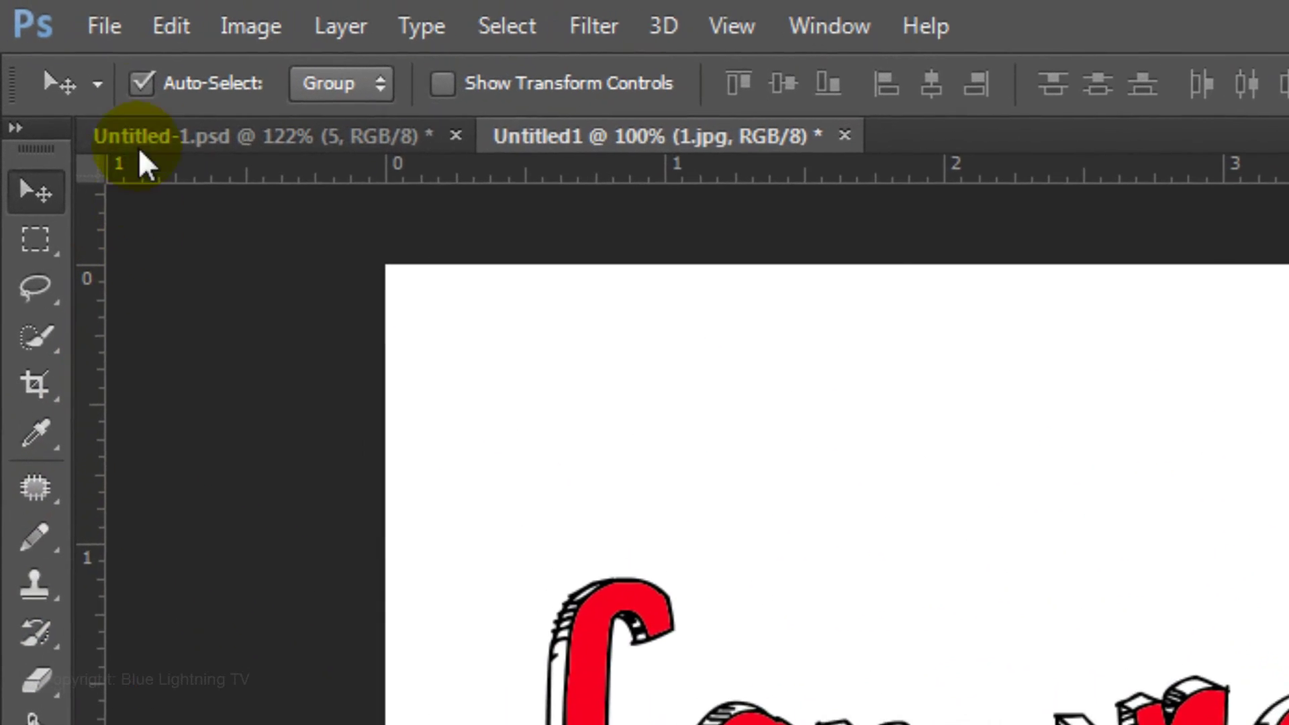
# Step: Export the animation via Save for Web as a GIF named 'Animation clip'
pyautogui.click(111, 30)
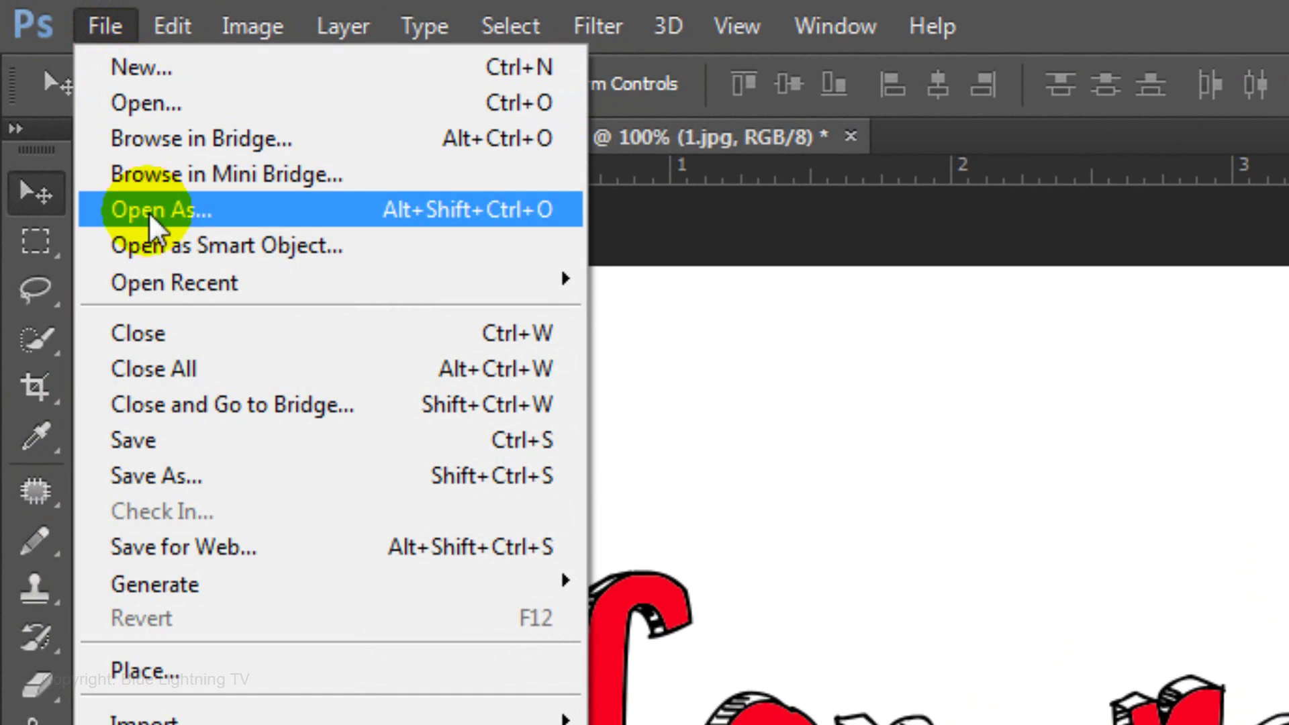
pyautogui.click(259, 550)
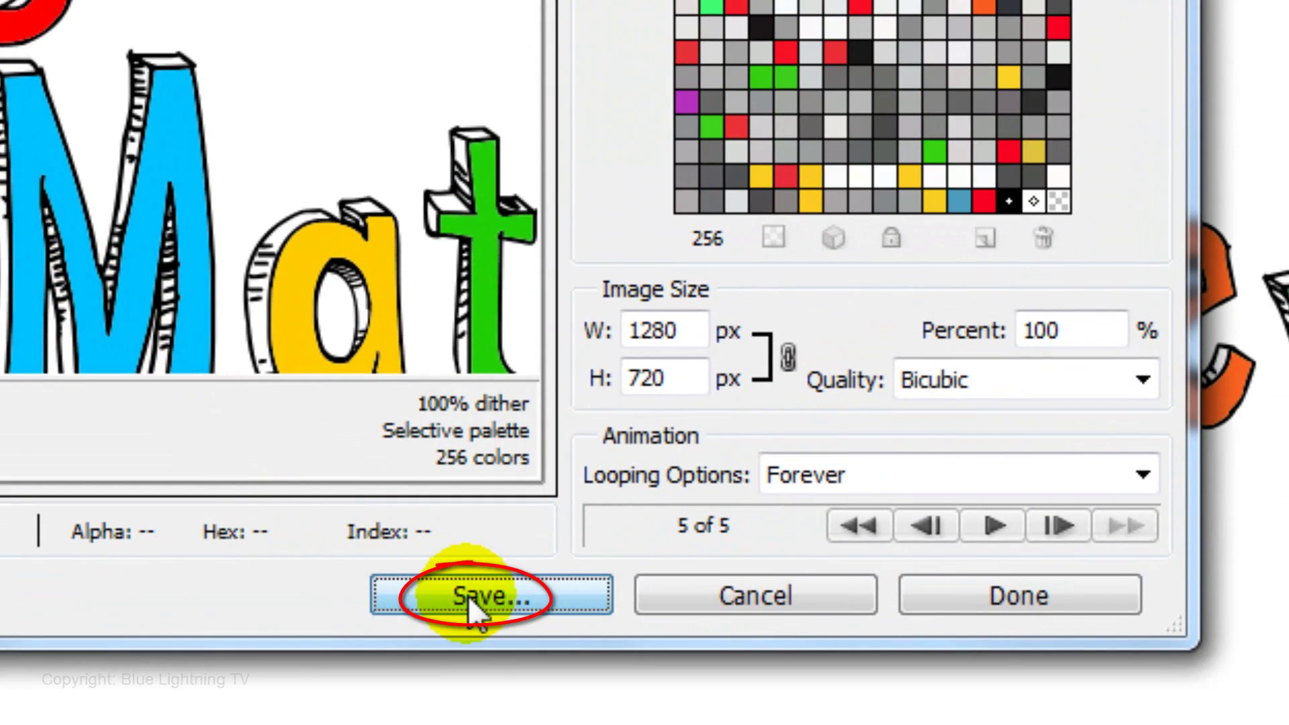
pyautogui.click(469, 595)
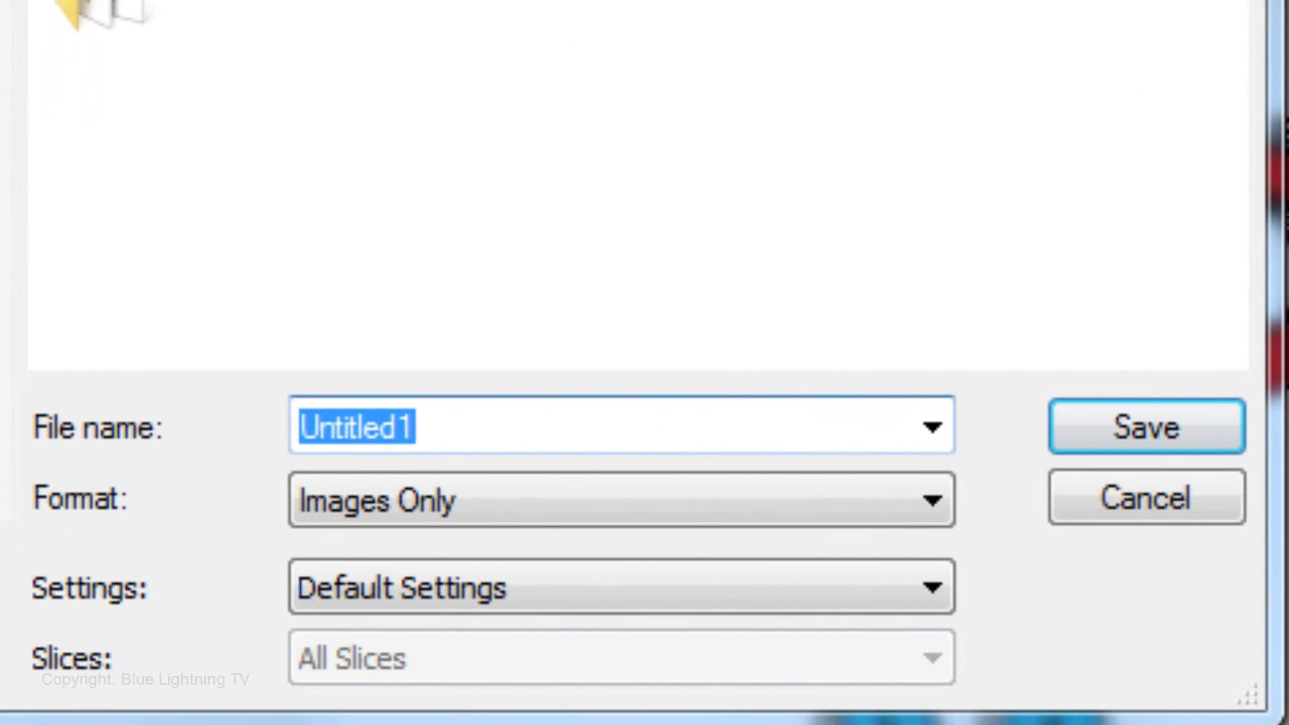
pyautogui.write('Animation clip')
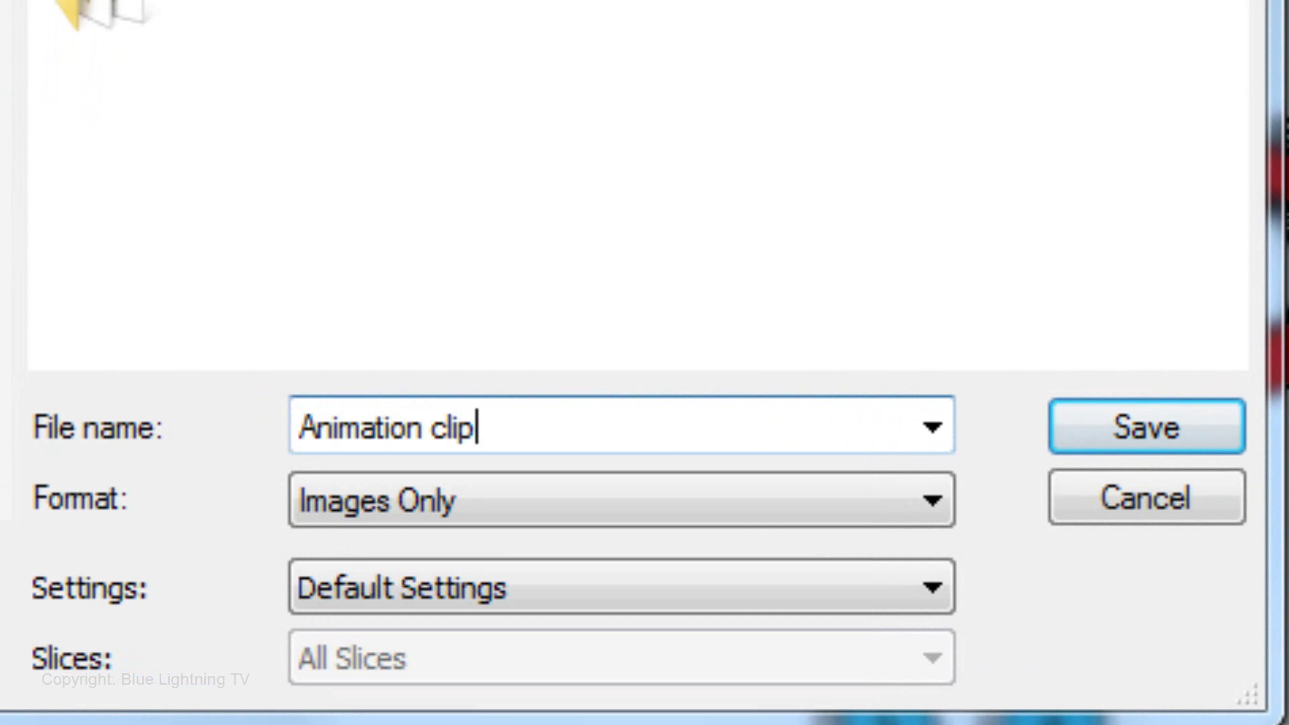
pyautogui.click(1150, 433)
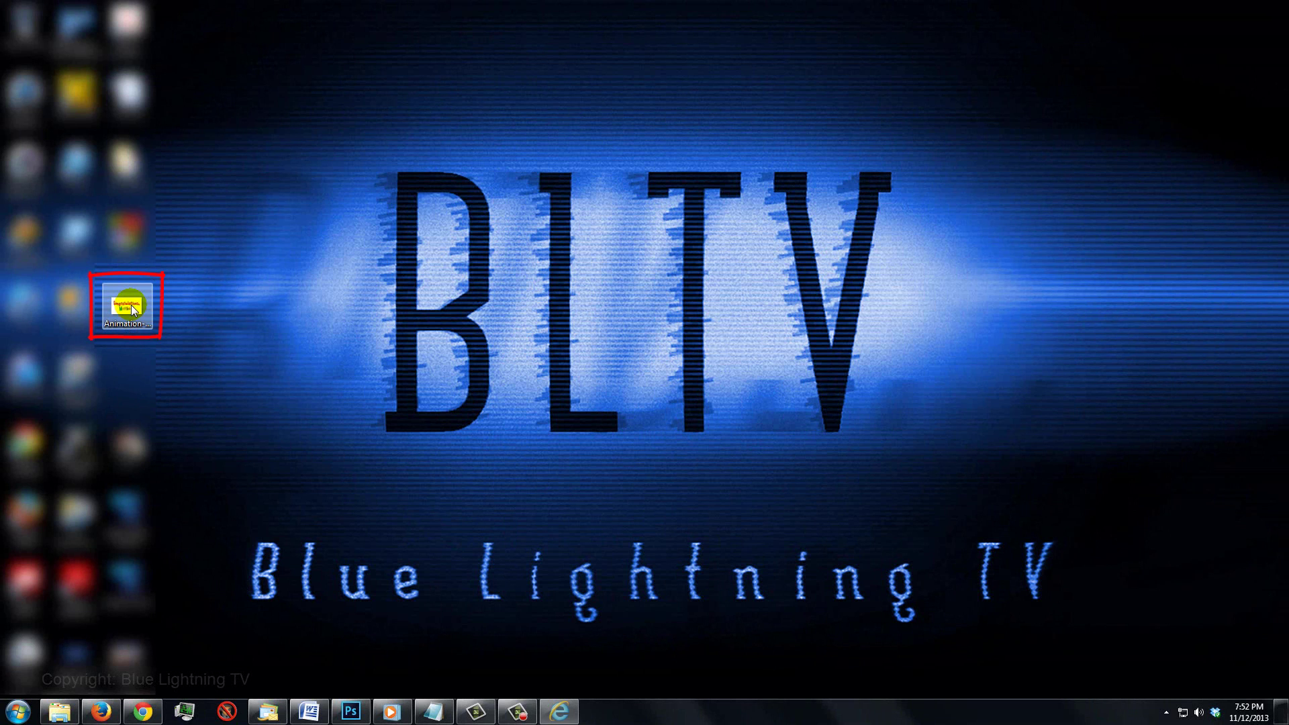